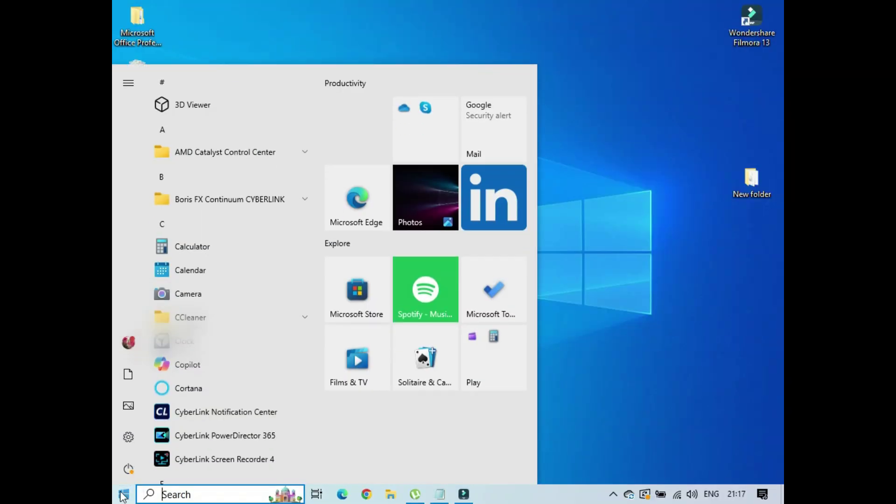
Step: Open Settings maximized and go to Update & Security
left_click(133, 439)
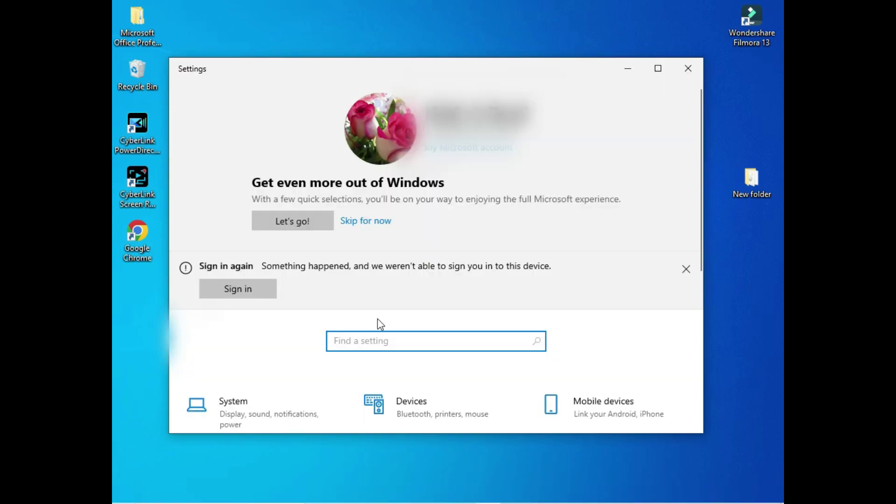
left_click(658, 68)
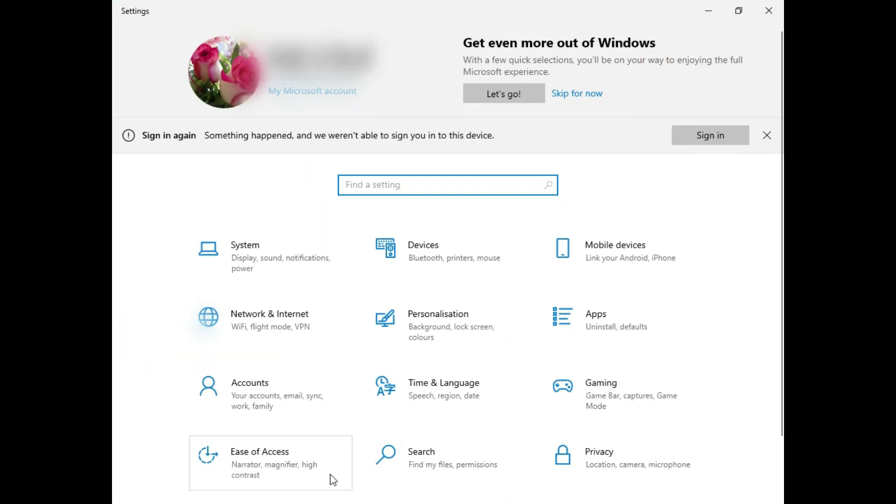
scroll(286, 408, "down", 2)
left_click(286, 459)
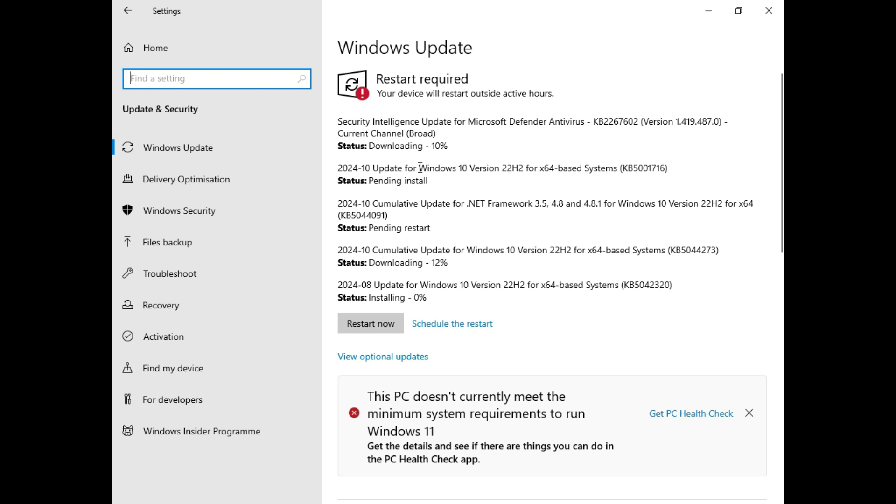
Step: Highlight the Windows 10 version in an update name, then scroll down the Windows Update page
left_click_drag(416, 168, 523, 168)
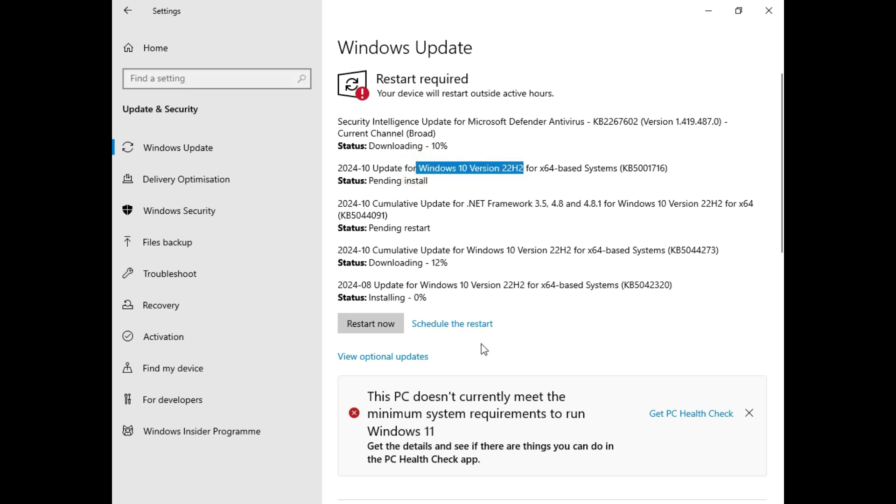
left_click(555, 345)
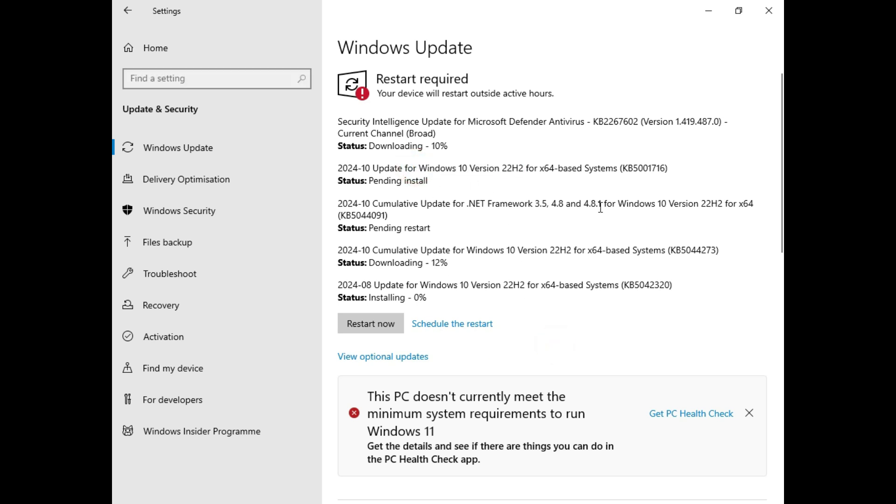
scroll(592, 212, "down", 3)
scroll(438, 163, "down", 3)
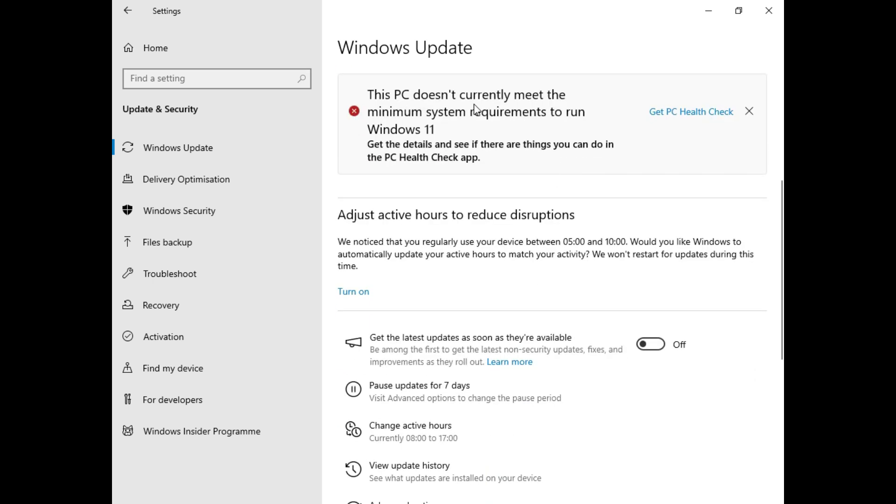
Step: Download WindowsPCHealthCheckSetup.msi via the aka.ms/GetPCHealthCheckApp link and open it from Edge's downloads
left_click(693, 112)
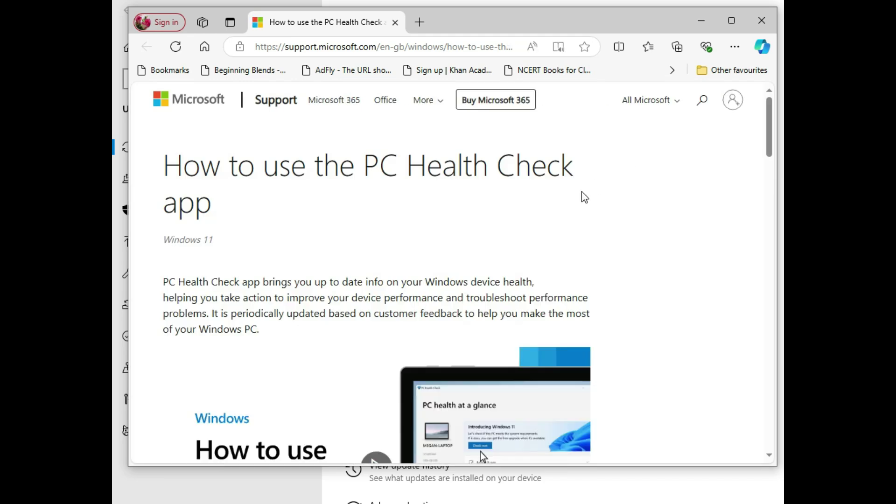
scroll(436, 220, "down", 10)
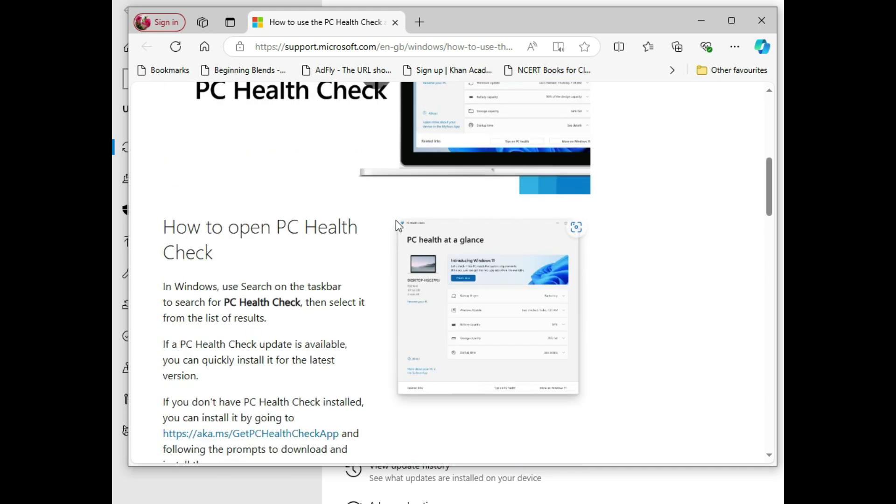
left_click(212, 301)
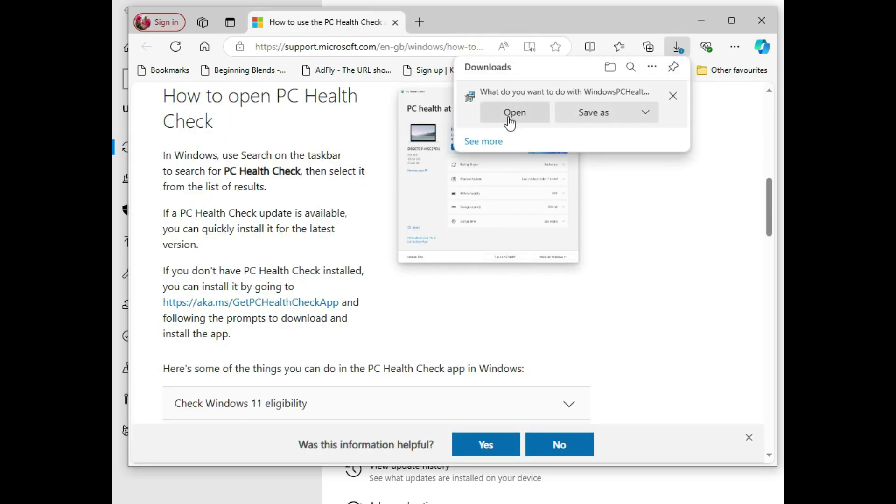
left_click(510, 116)
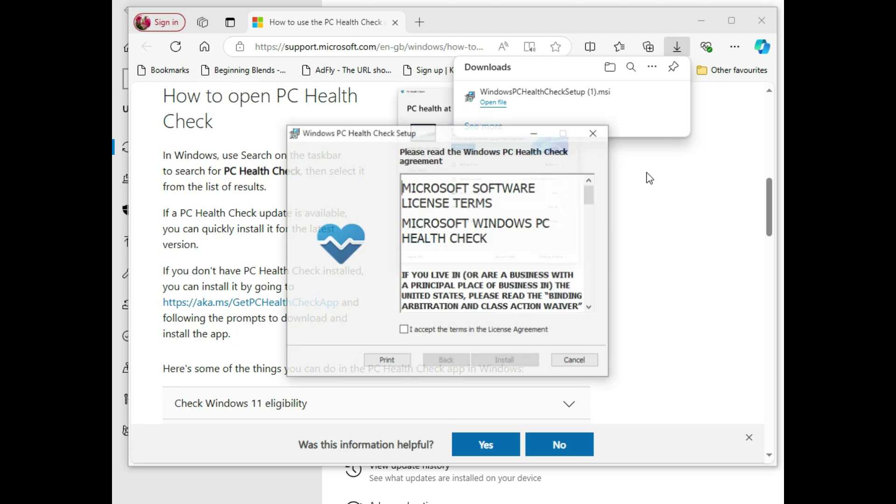
Step: Bring up the PC Health Check installer, accept the licence terms, install, and finish with the app opening
left_click(698, 23)
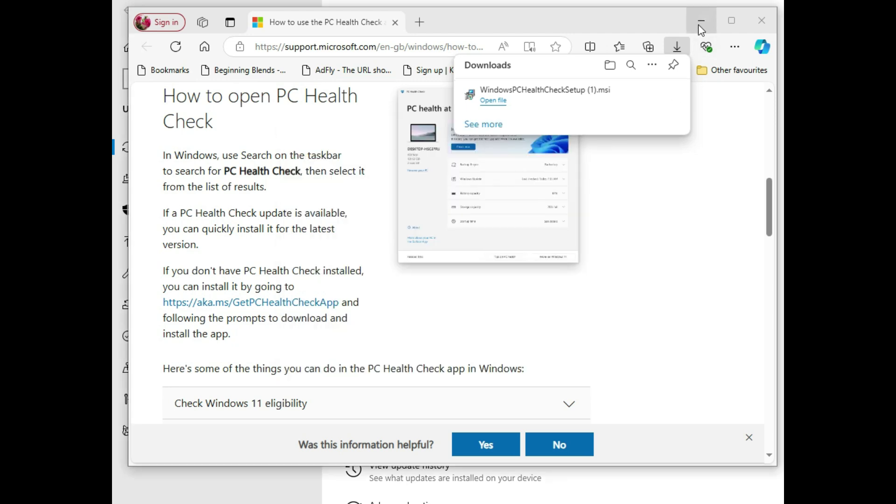
left_click(707, 13)
left_click(707, 13)
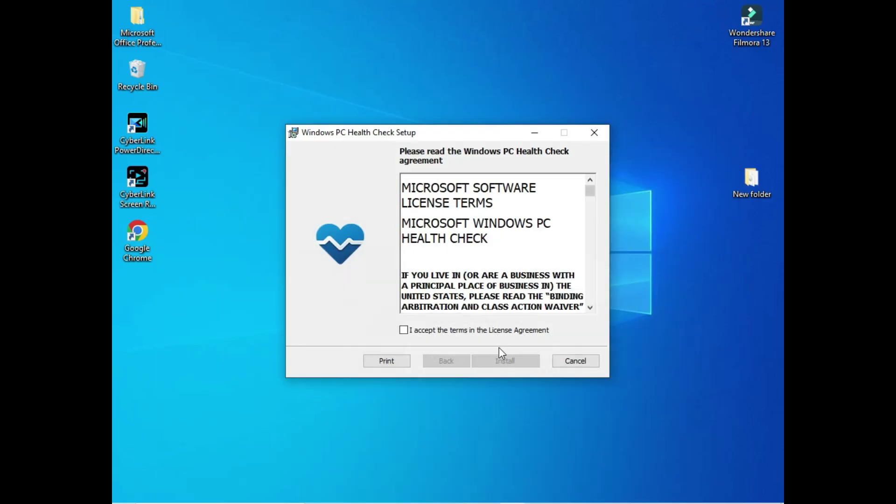
left_click(404, 331)
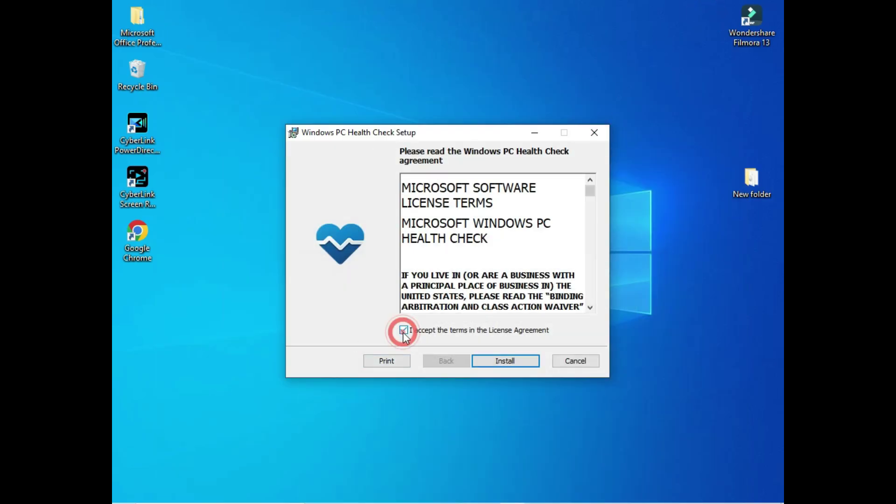
left_click(506, 361)
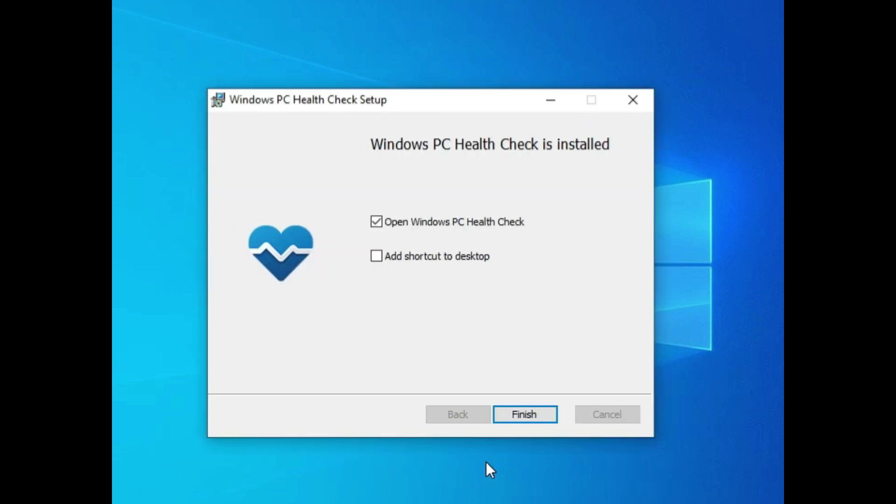
left_click(526, 414)
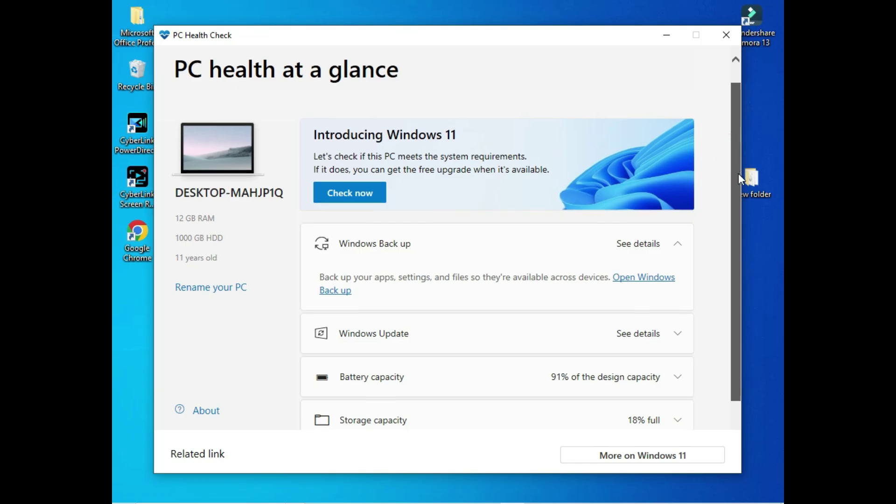
Step: Run Check now, note TPM not detected and the unsupported processor, then close the results and the app
mouse_move(739, 173)
left_mouse_down()
mouse_move(738, 256)
mouse_move(732, 147)
left_mouse_up()
left_click(360, 217)
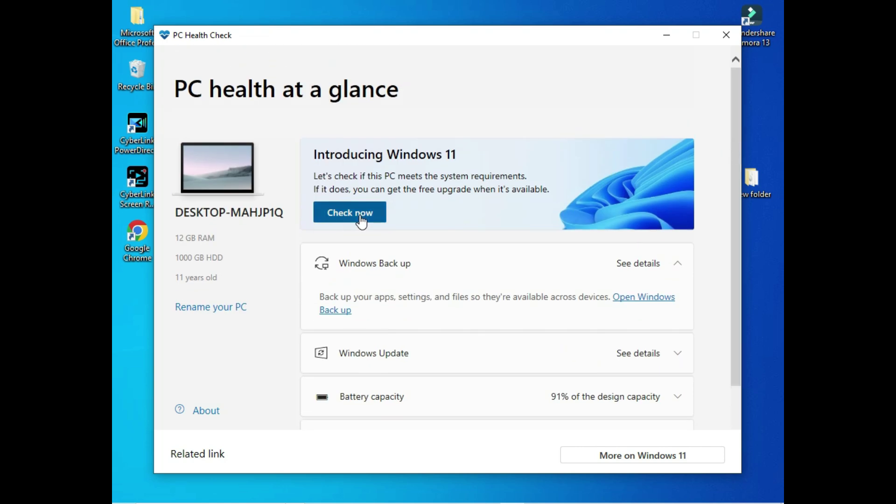
left_click(361, 219)
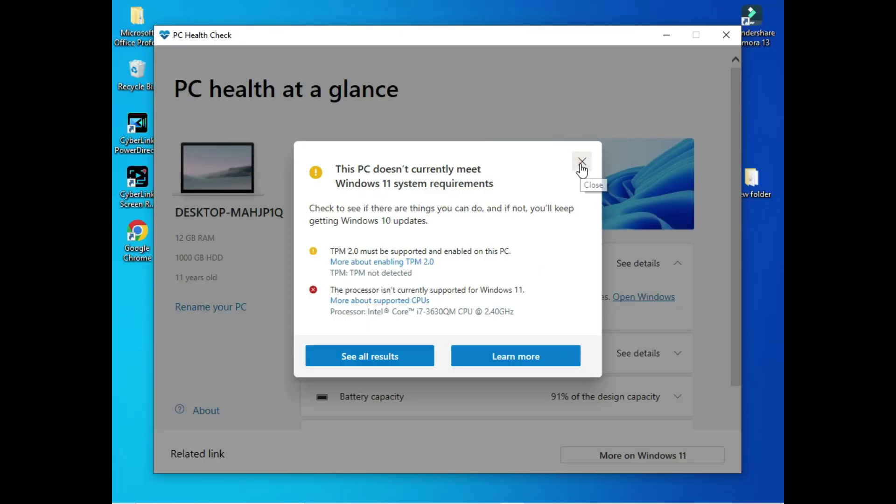
left_click(655, 113)
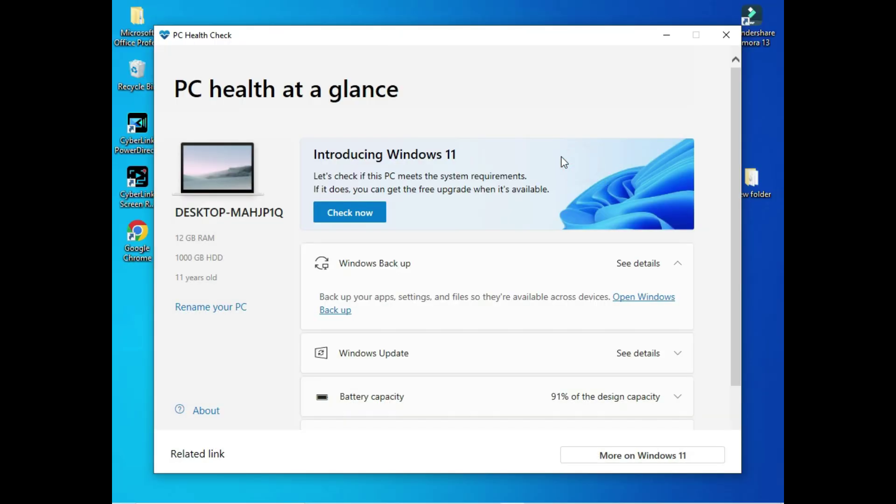
left_click(721, 36)
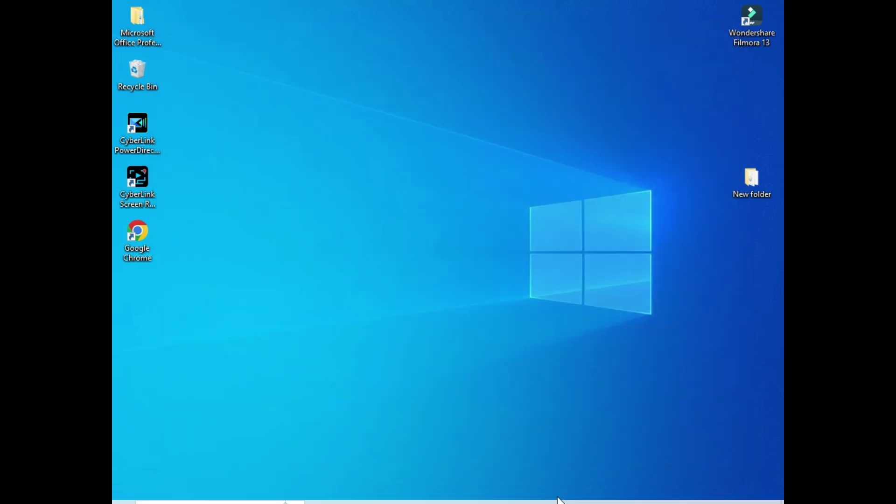
Step: Search Google in Chrome for 'download windows 11'
left_click(369, 495)
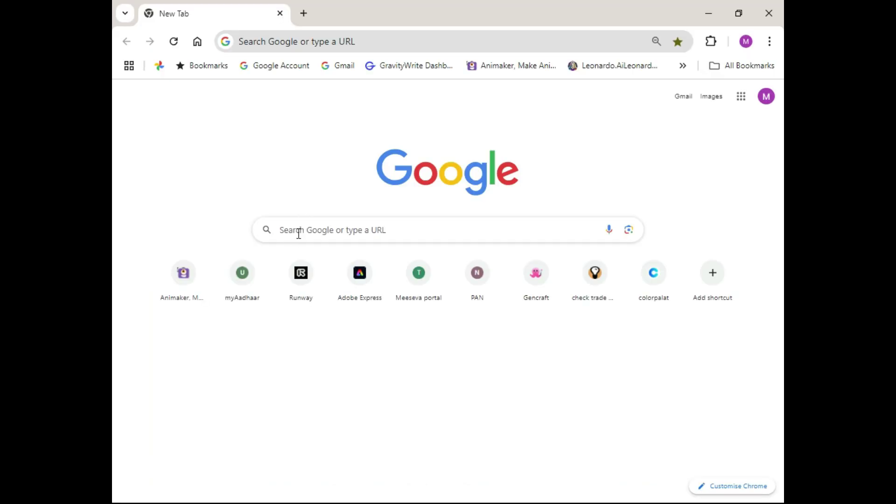
left_click(298, 234)
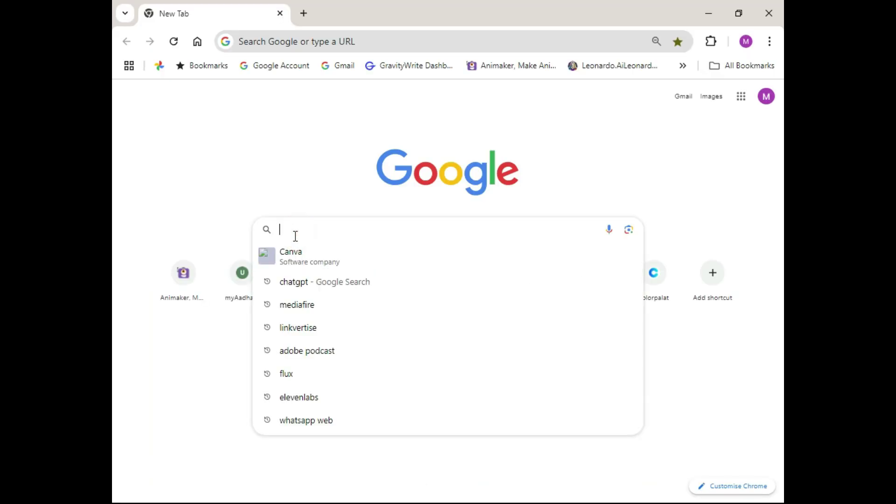
type("download")
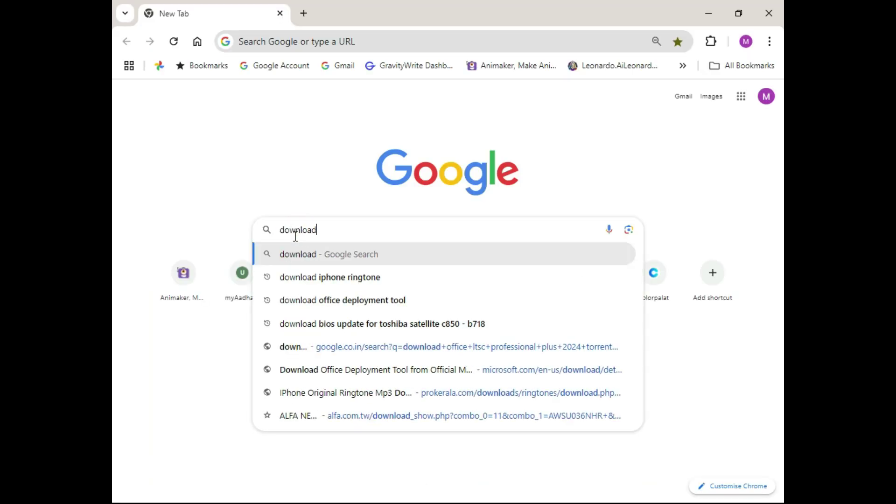
type(" windo")
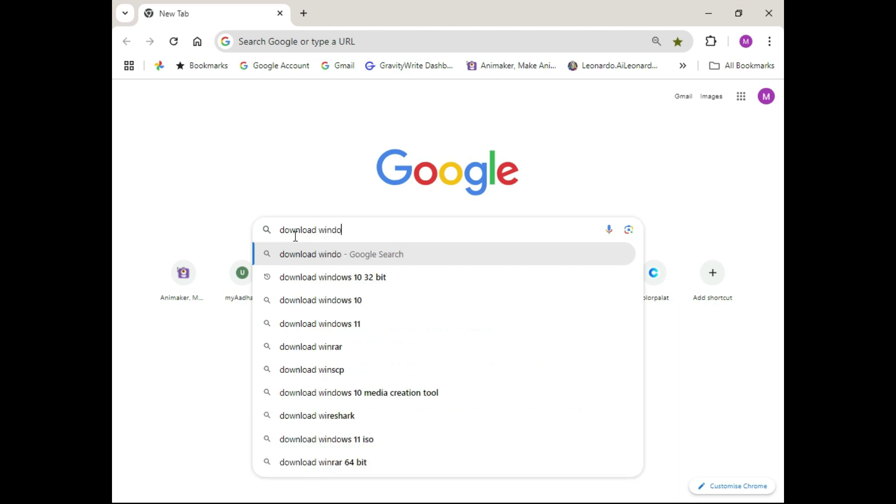
type("ws 11")
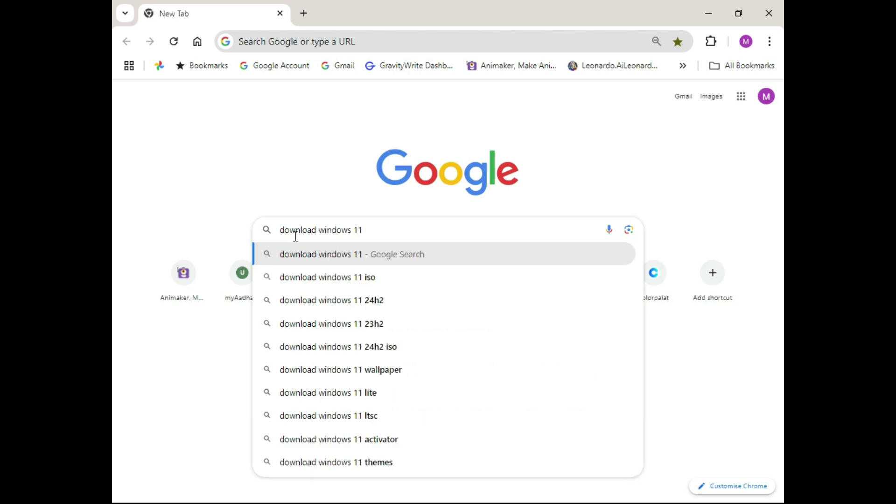
left_click(335, 257)
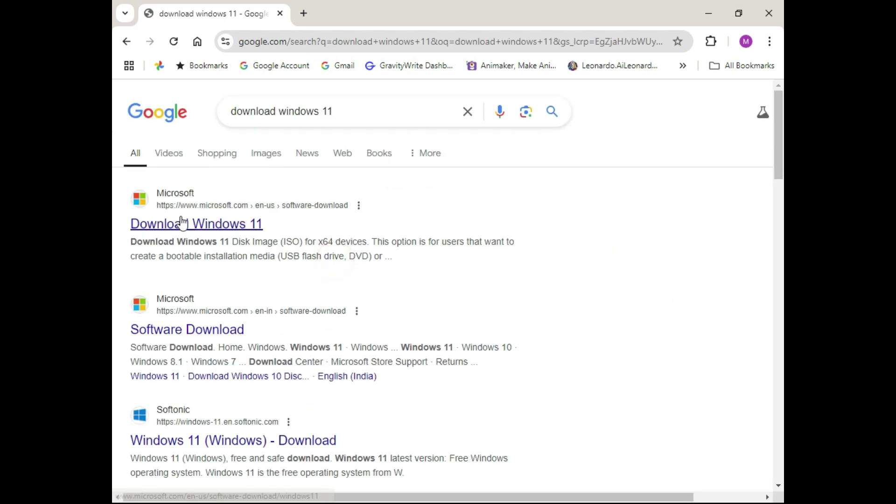
Step: Open Microsoft's Download Windows 11 page and scroll to the Disk Image (ISO) section
left_click(194, 225)
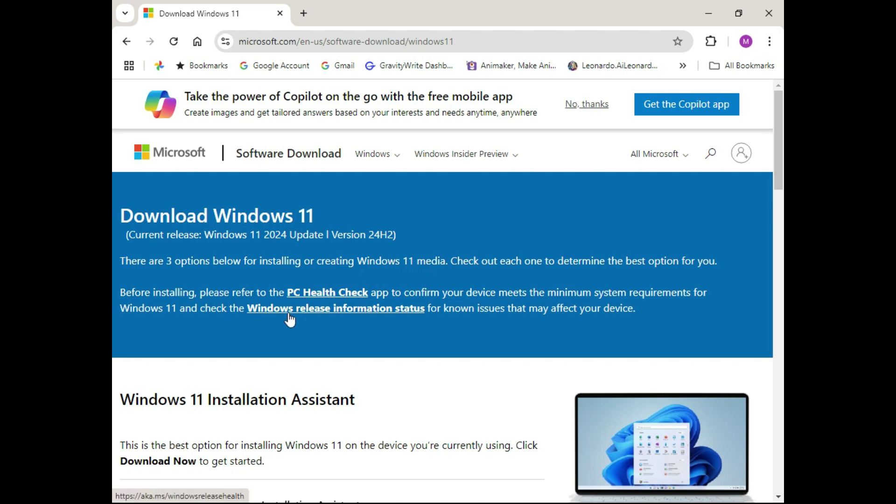
scroll(290, 258, "down", 8)
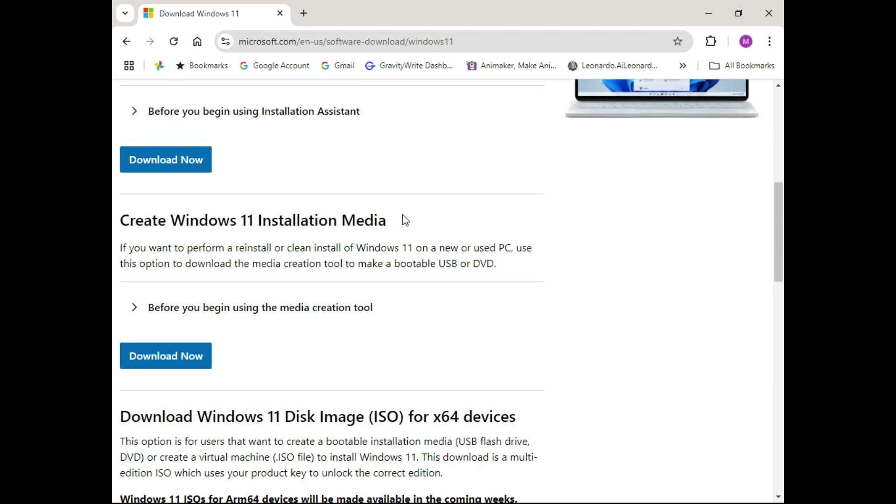
scroll(337, 248, "down", 4)
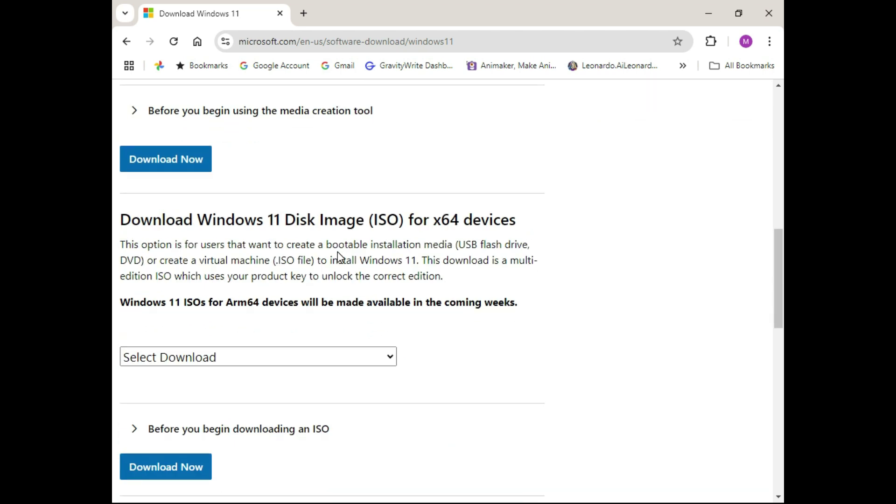
scroll(340, 257, "down", 3)
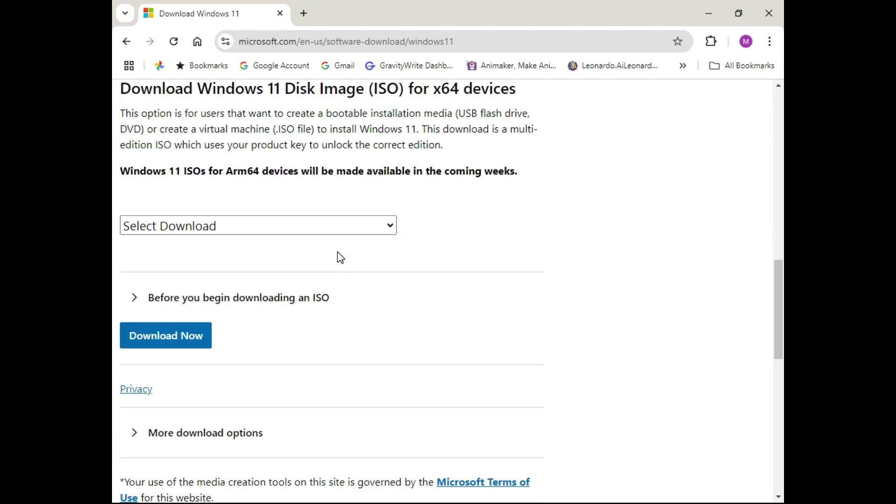
Step: Select 'Windows 11 (multi-edition ISO for x64 devices)' and choose Download Now
left_click(391, 227)
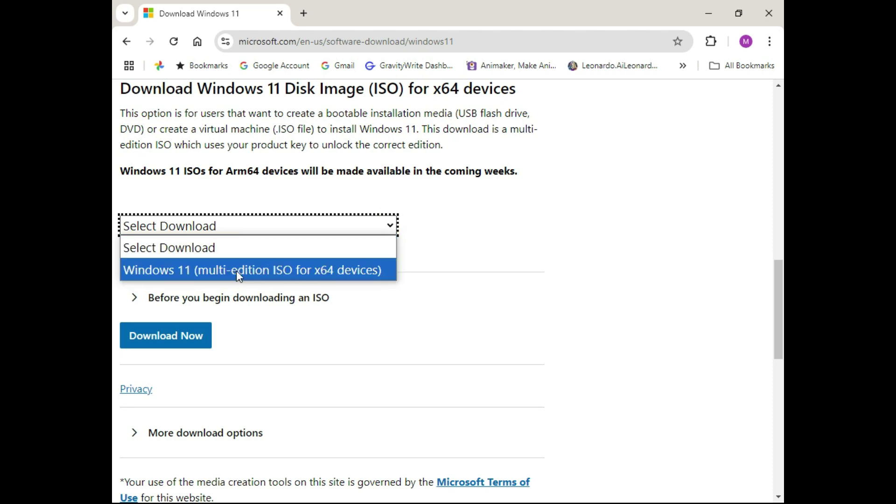
left_click(305, 271)
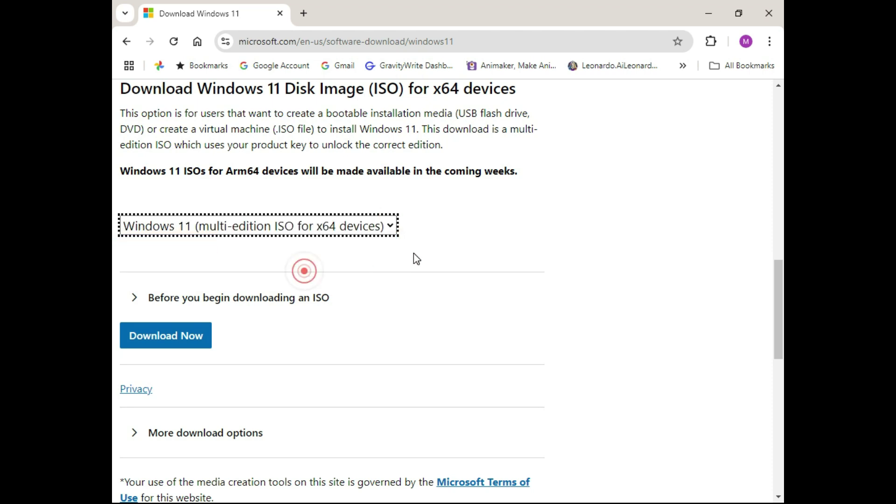
scroll(446, 271, "down", 1)
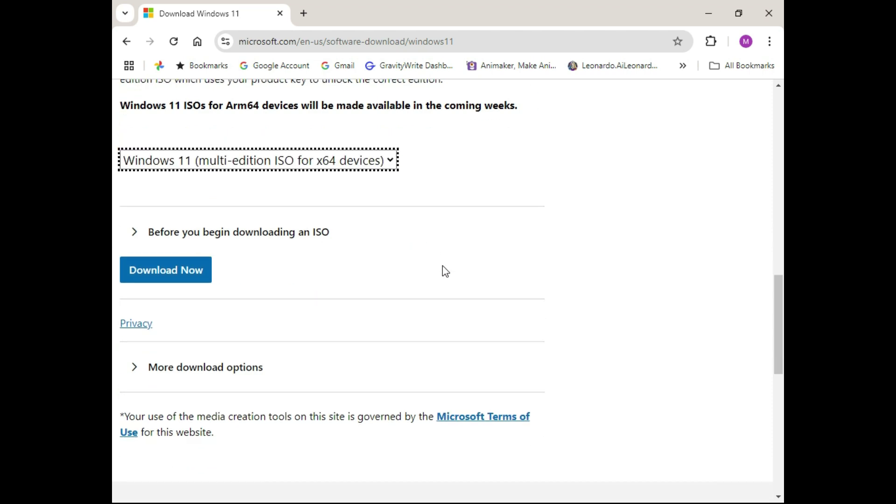
left_click(172, 280)
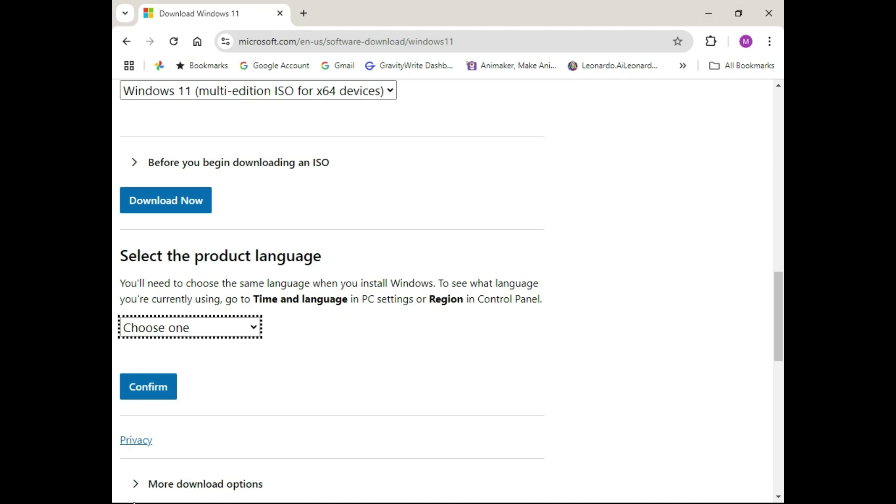
Step: Launch Command Prompt as administrator from a cmd search
left_click(709, 13)
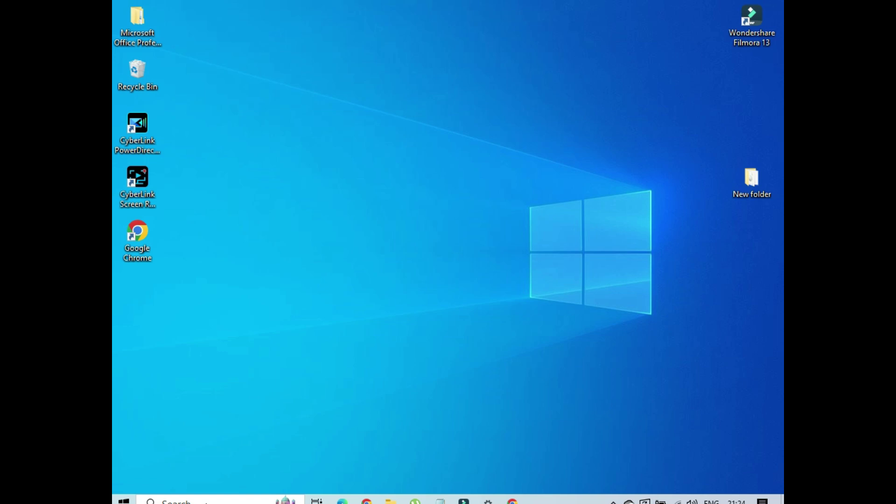
key("super+s")
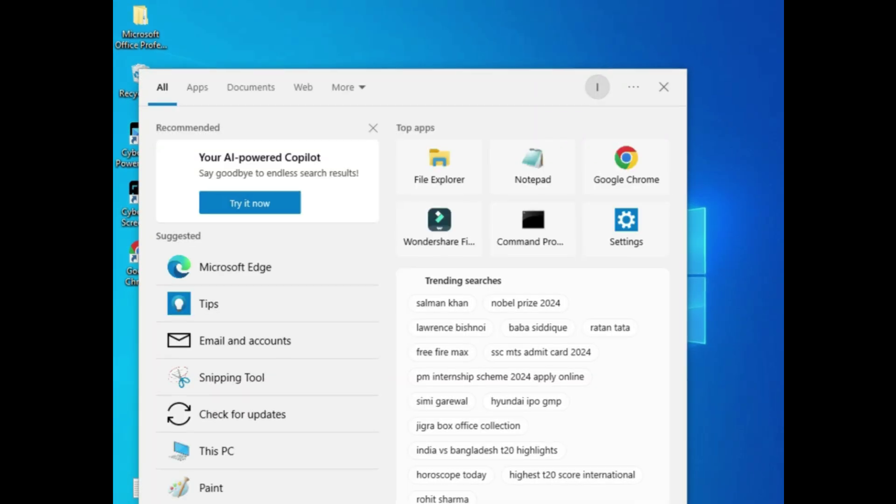
type("cmd")
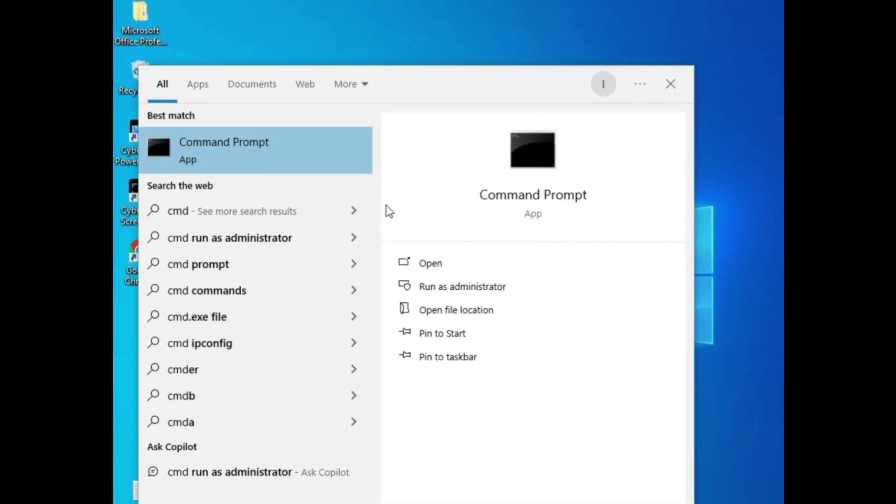
left_click(474, 285)
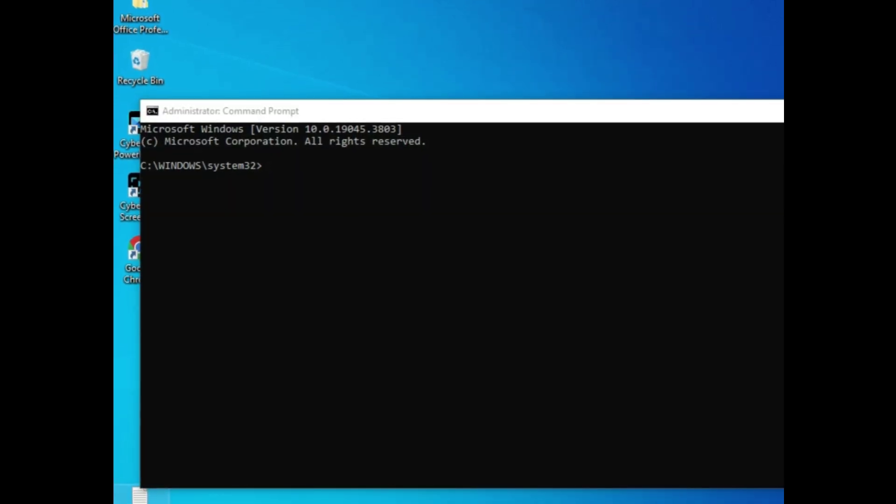
Step: Copy 'dism /online /get-intl' from Notepad, paste it into Command Prompt and run it
key("alt+Tab")
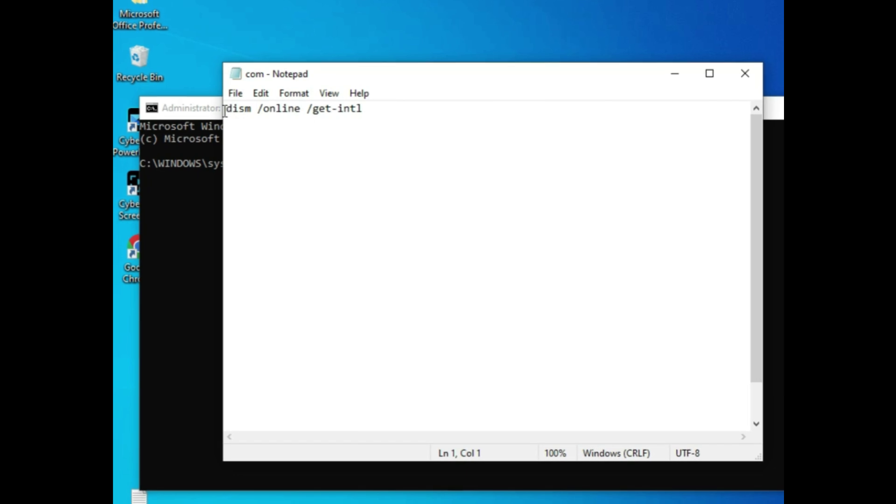
left_click_drag(224, 111, 372, 110)
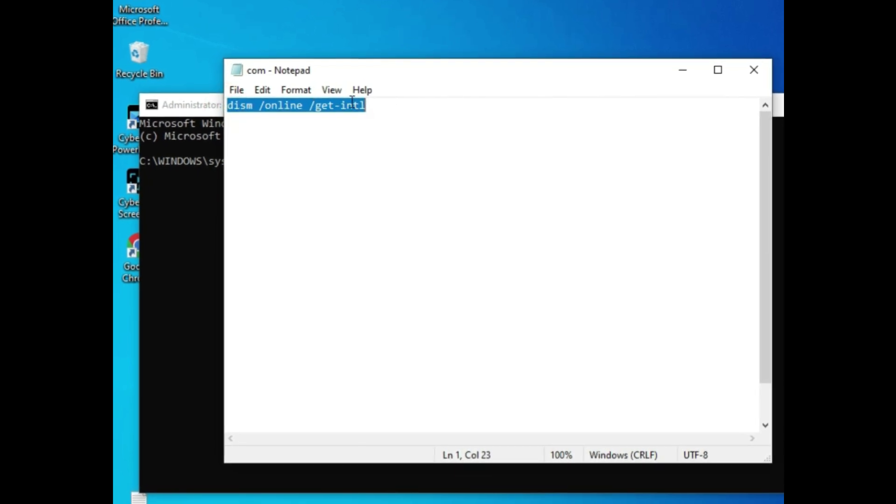
right_click(352, 102)
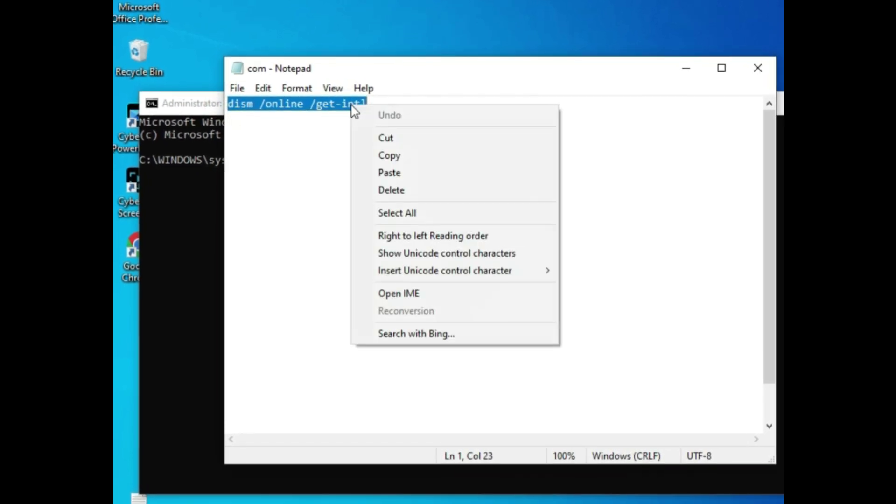
left_click(389, 155)
left_click(691, 65)
right_click(289, 159)
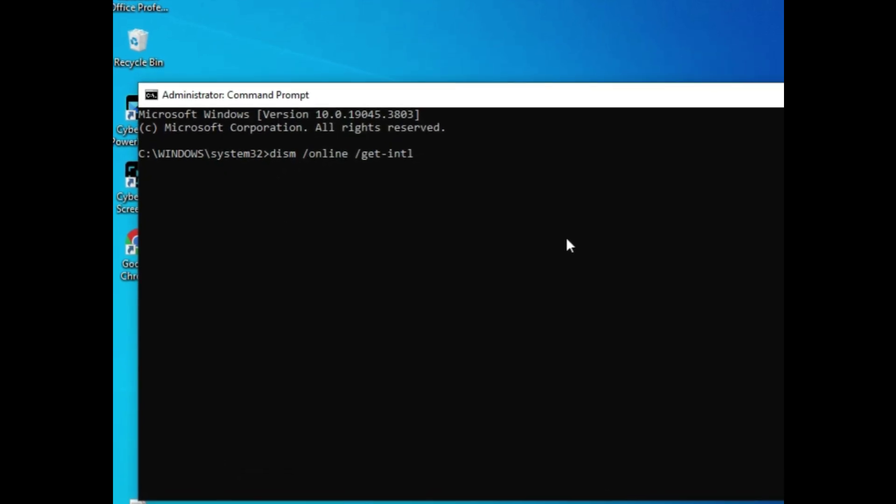
key("Return")
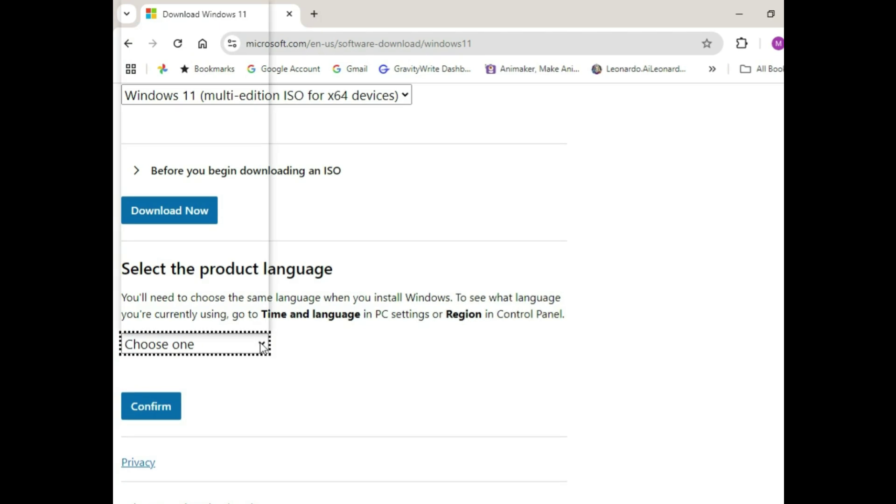
Step: Confirm English (United States) as the product language and start the 64-bit download
left_click(260, 342)
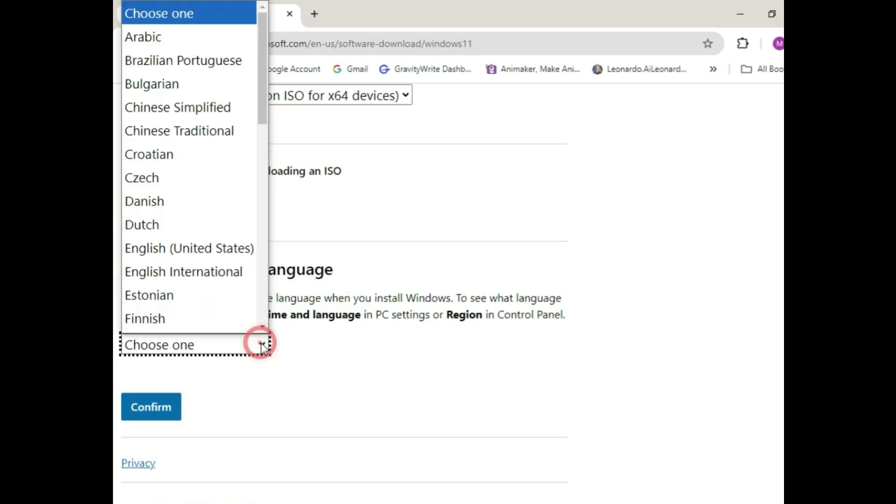
scroll(200, 229, "down", 1)
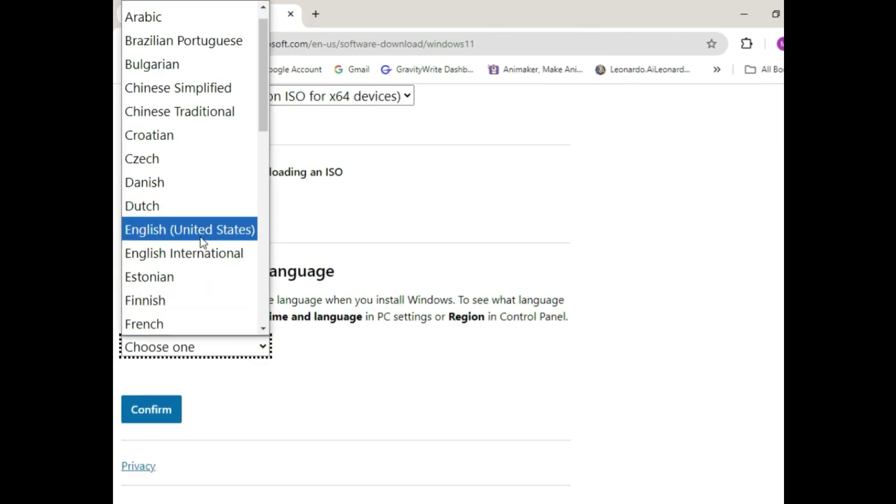
left_click_drag(264, 92, 276, 74)
left_click(225, 257)
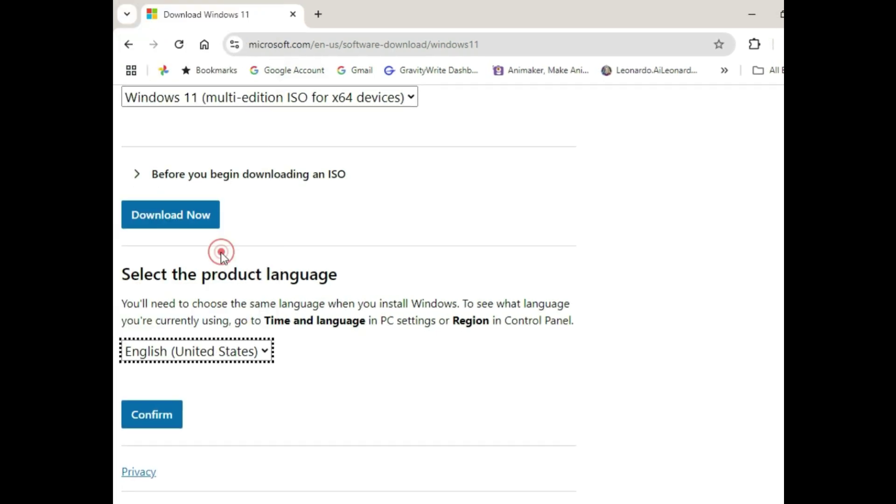
left_click(149, 425)
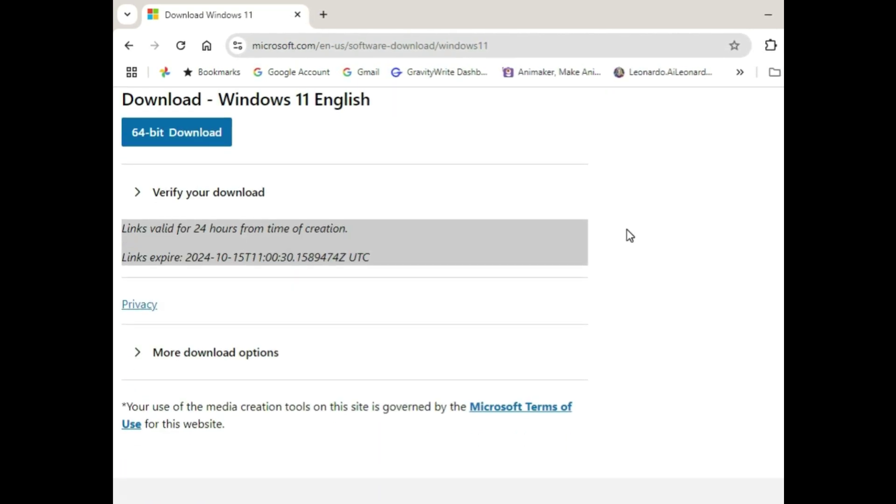
scroll(401, 303, "up", 3)
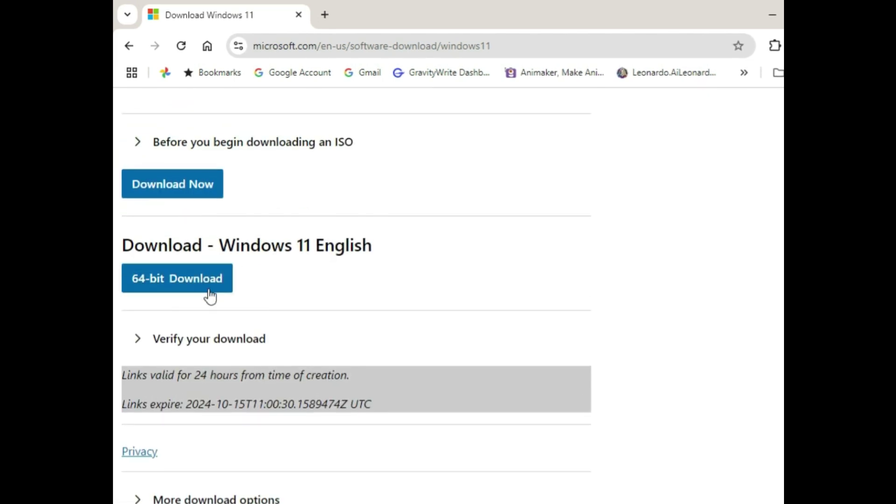
left_click(173, 281)
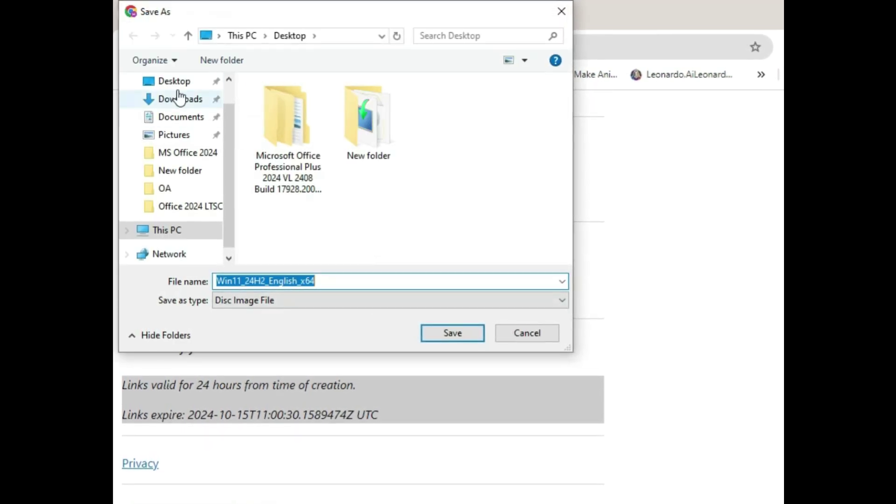
Step: Save Win11_24H2_English_x64.iso to the Desktop
left_click(166, 87)
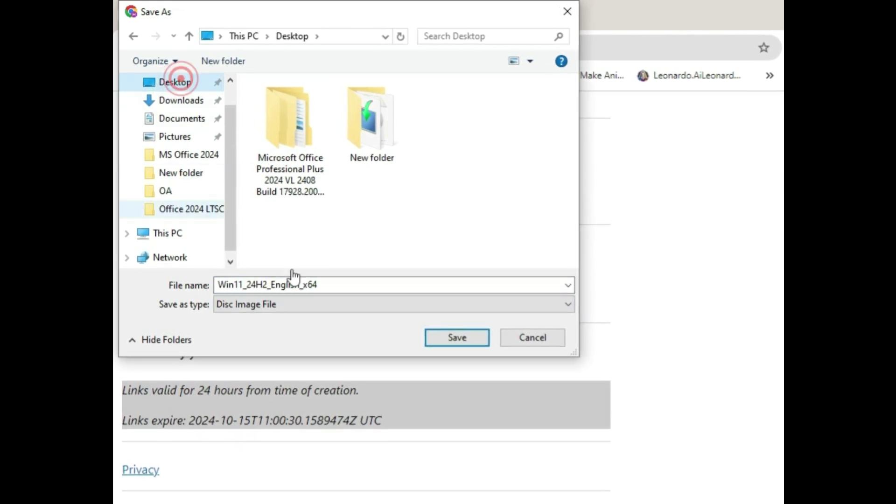
left_click(459, 343)
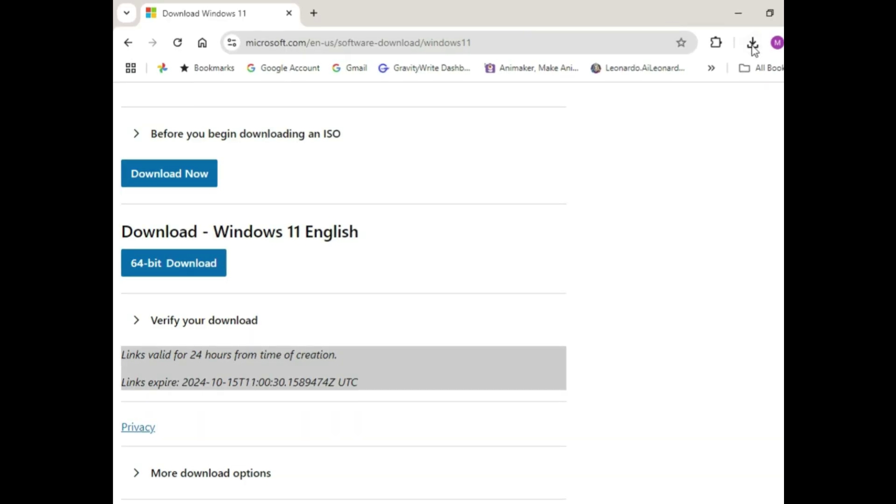
Step: Mount the Win11_24H2_English_x64 ISO from the desktop and confirm it appears as DVD Drive (F:)
left_click(753, 44)
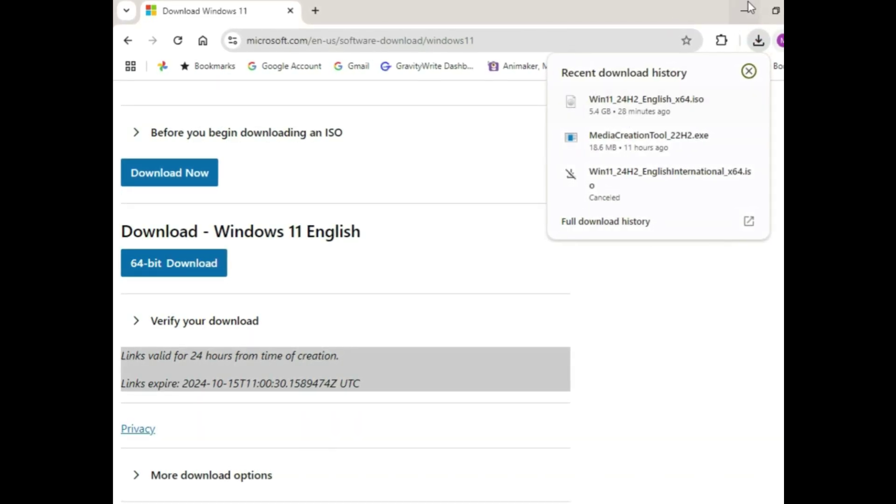
left_click(743, 12)
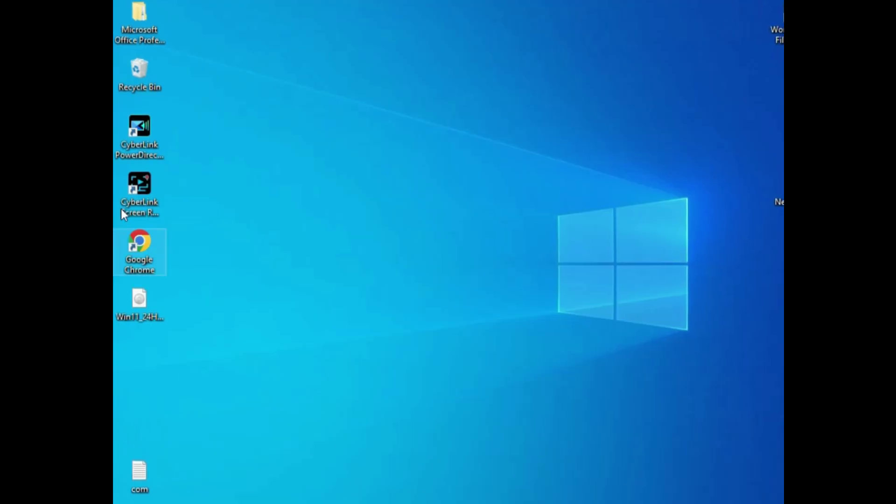
right_click(149, 313)
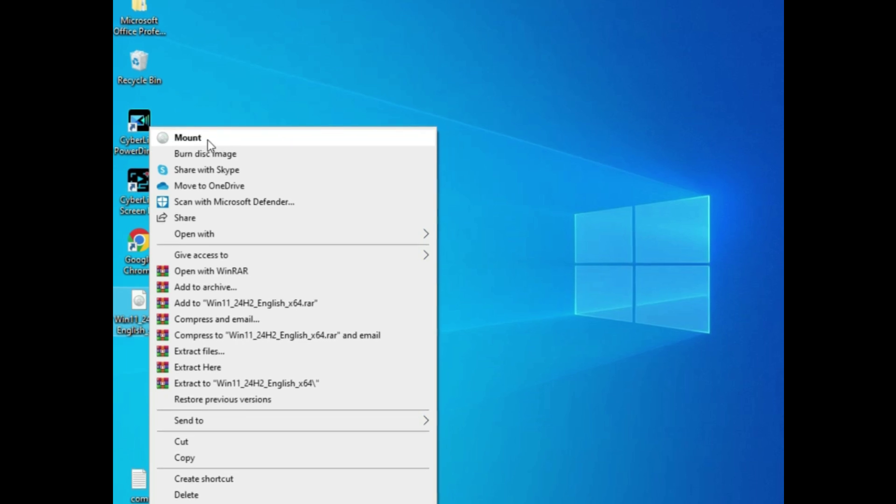
left_click(228, 136)
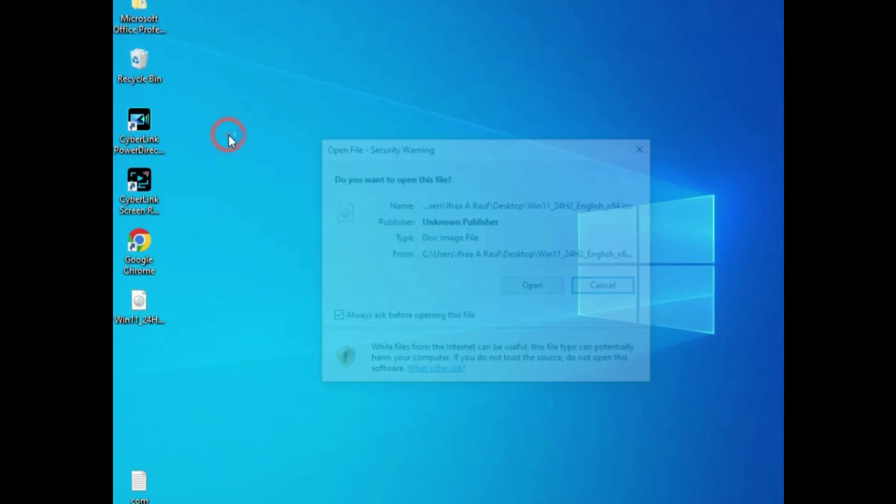
left_click(535, 287)
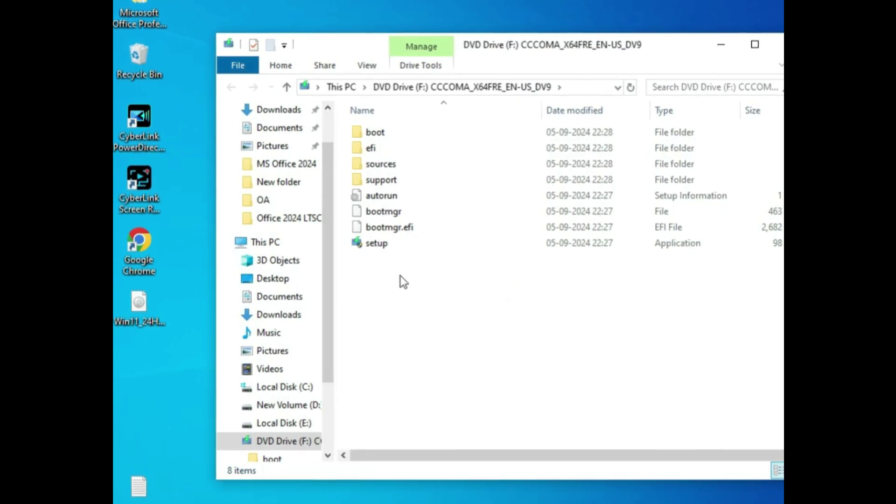
left_click(251, 244)
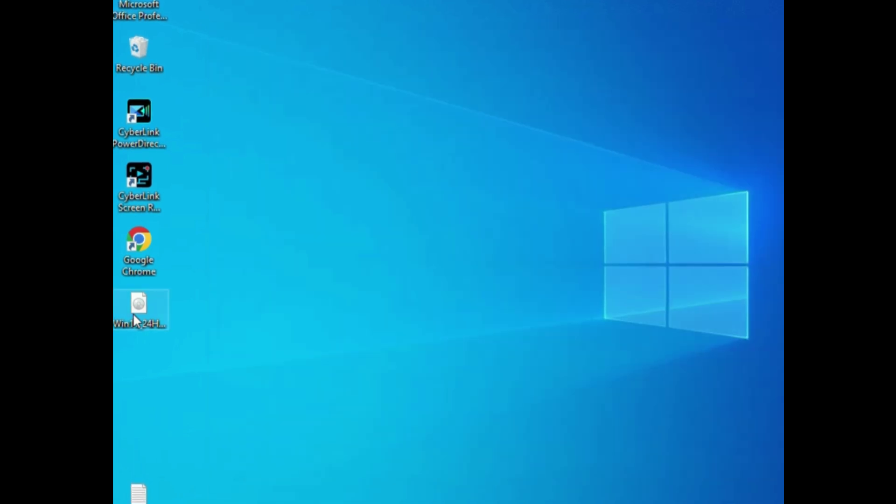
Step: Extract Win11_24H2_English_x64.iso into a Win11_24H2_English_x64 folder on the desktop
right_click(133, 313)
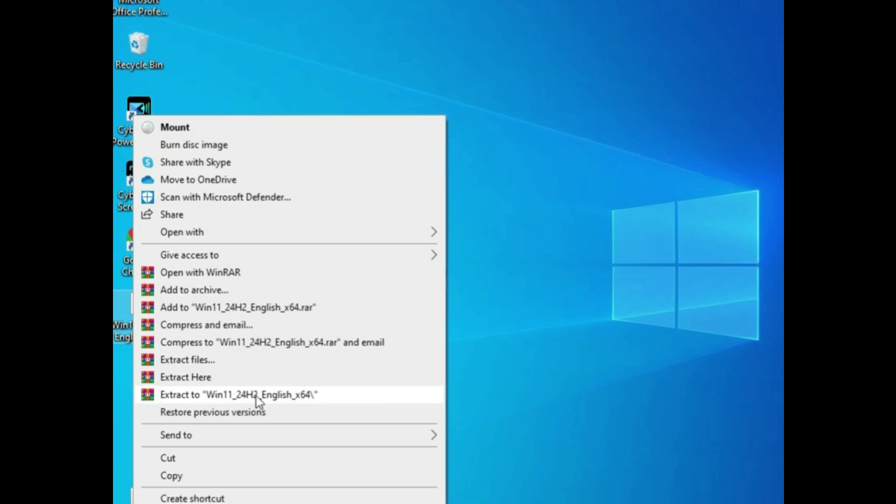
left_click(270, 396)
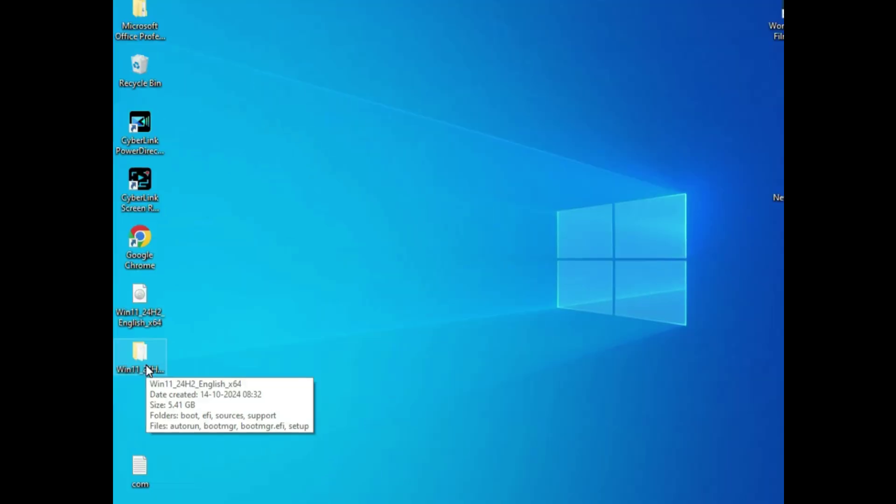
Step: Open the sources folder inside Win11_24H2_English_x64 and dismiss the search panel
double_click(145, 360)
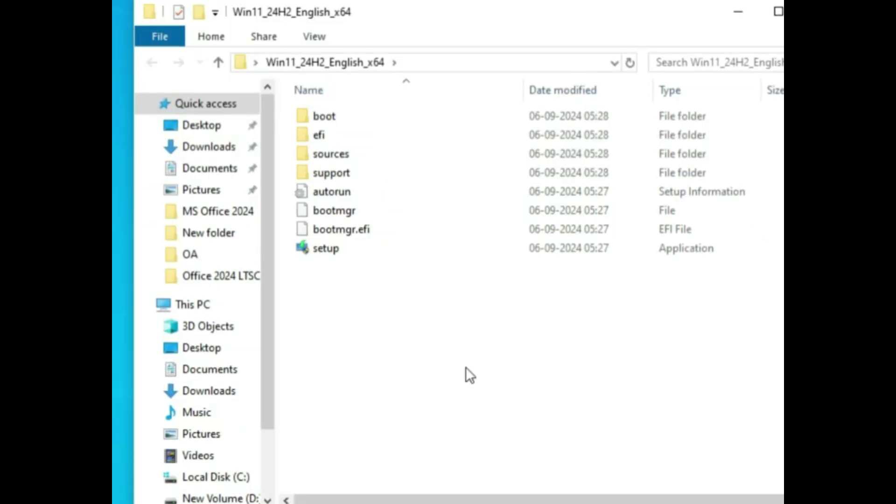
left_click(339, 155)
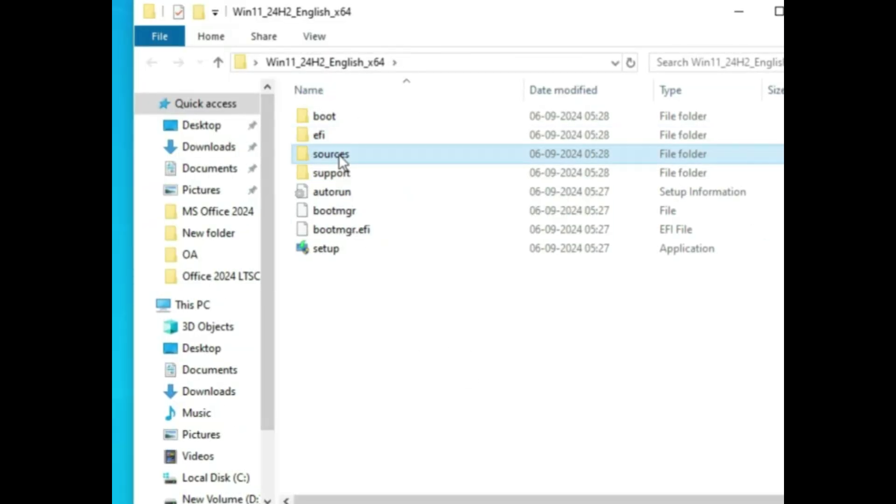
double_click(339, 154)
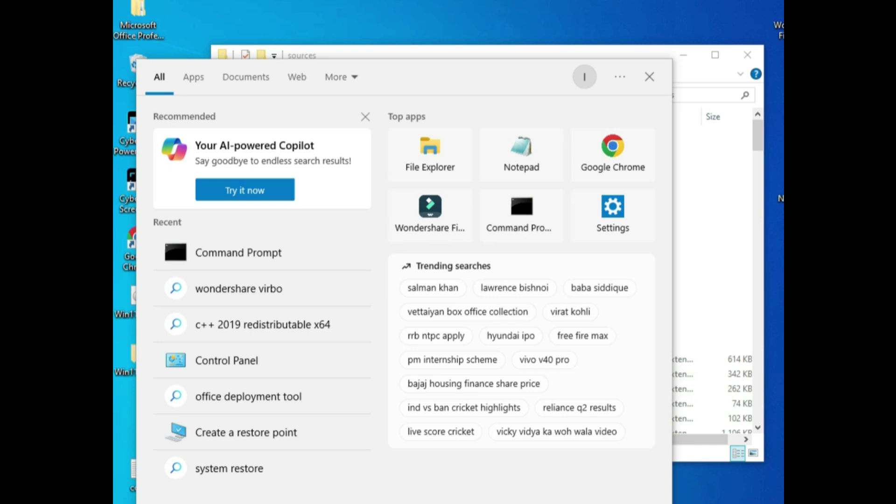
key("Escape")
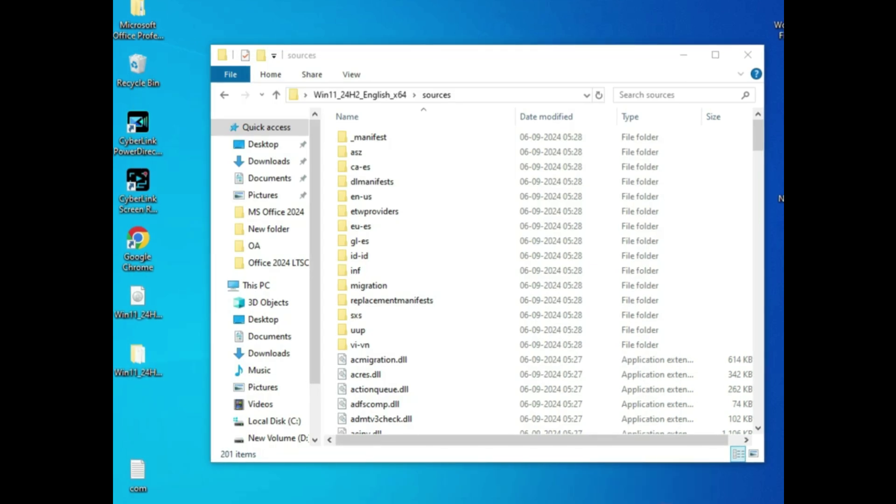
Step: Launch Command Prompt as administrator, narrow its window, and run cd to show the folder
key("super")
type("cmd")
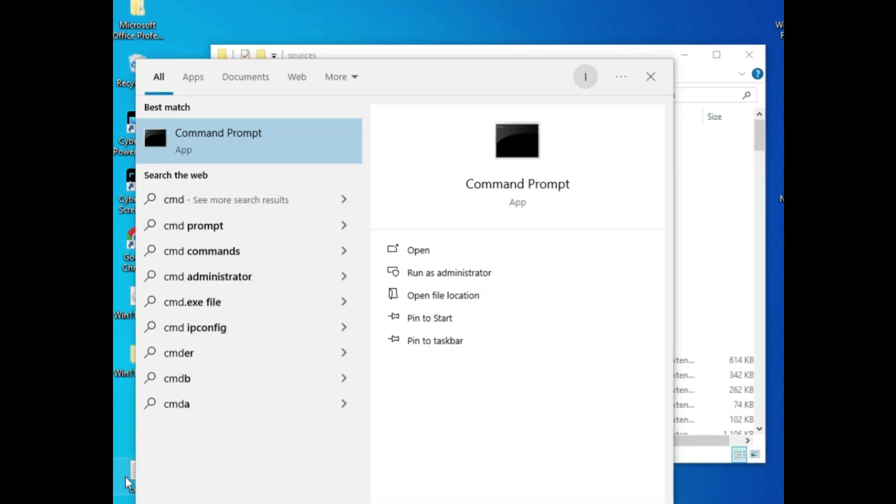
left_click(436, 274)
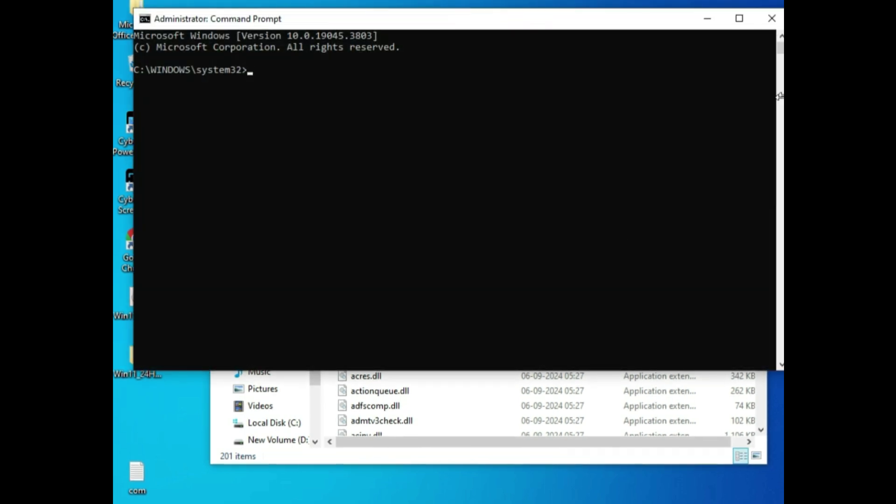
left_click_drag(779, 97, 576, 156)
left_click(639, 55)
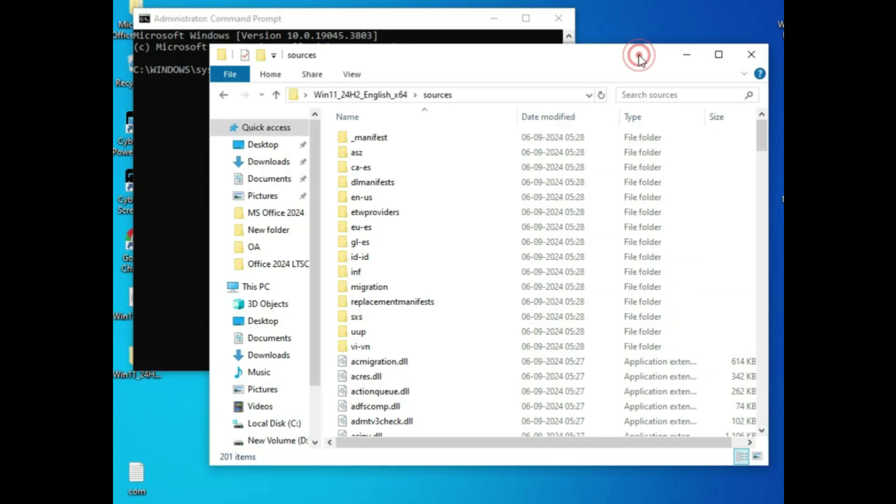
left_click(451, 21)
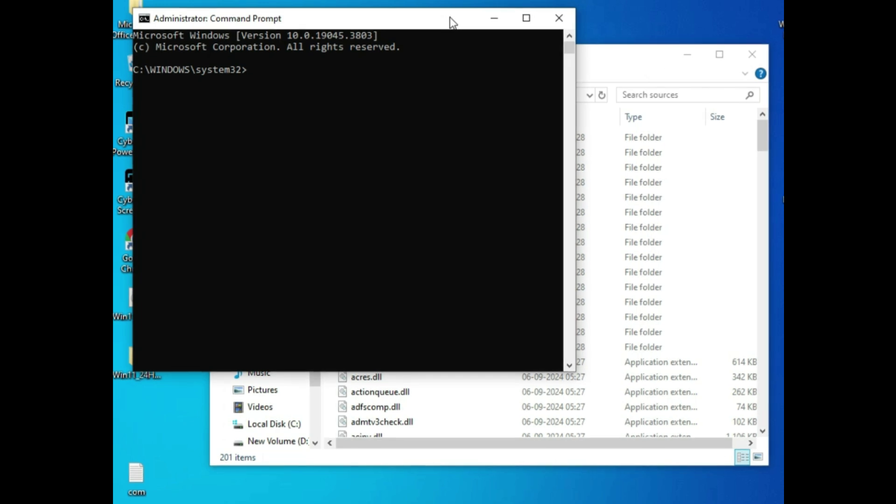
type("cd")
key("Return")
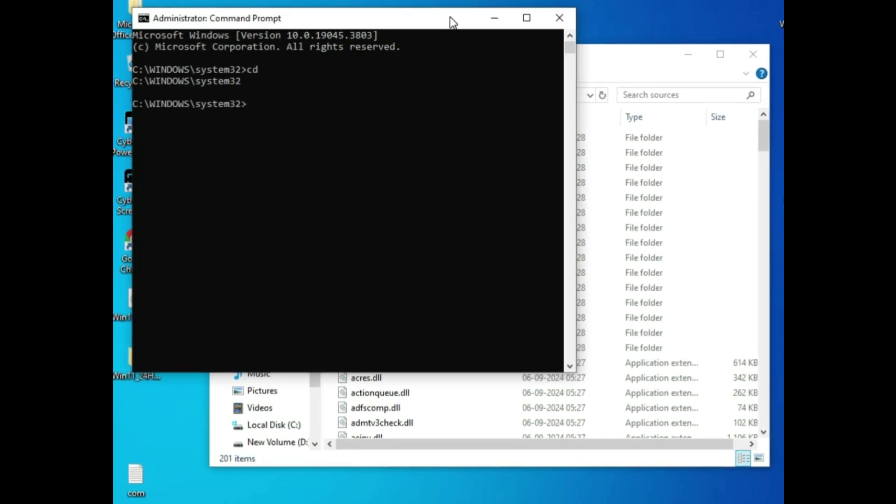
Step: Copy the sources folder's full path from Explorer's address bar and start a cd command
left_click(621, 58)
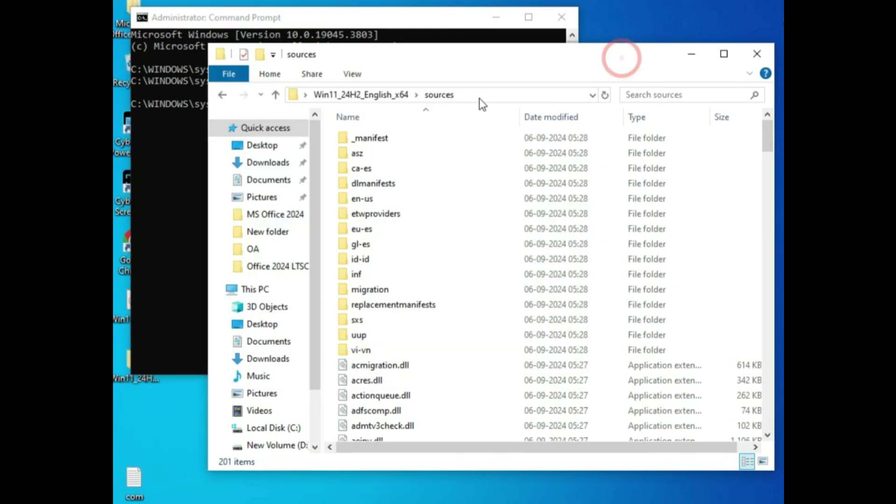
left_click(480, 96)
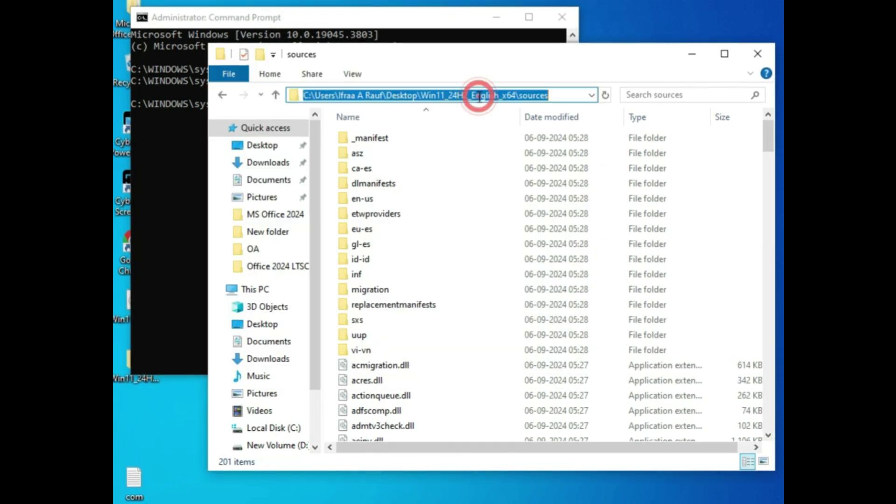
right_click(479, 96)
left_click(520, 142)
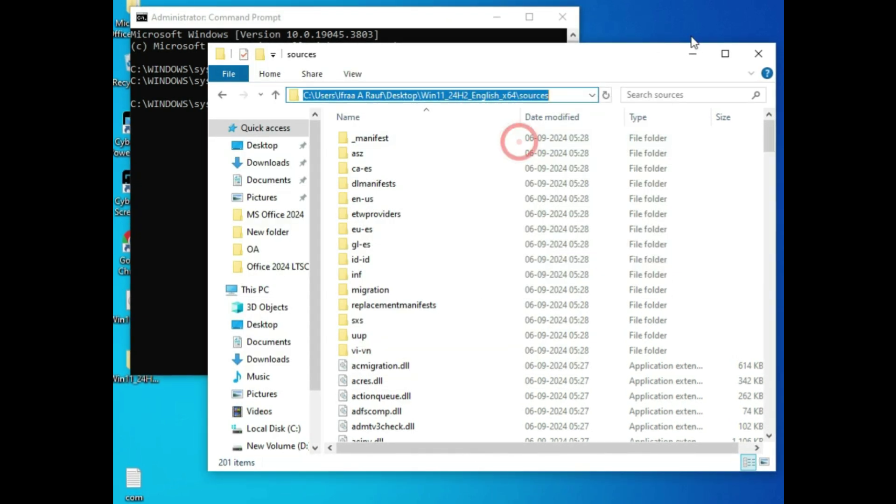
left_click(690, 53)
type("cd")
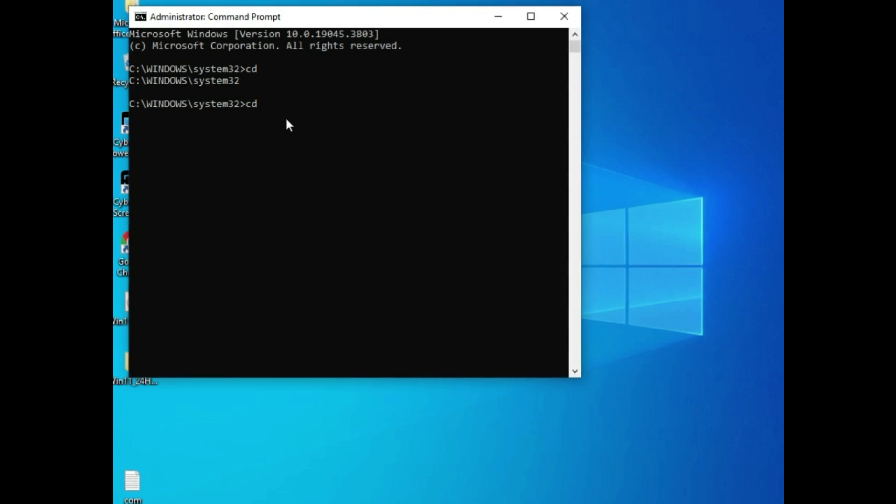
Step: Change into the sources folder and run setupprep.exe /product server, widening the window
right_click(267, 104)
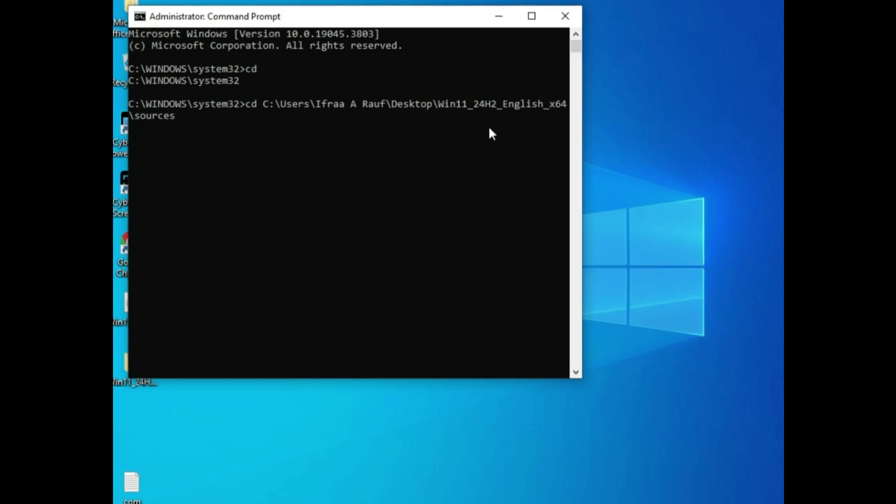
key("Return")
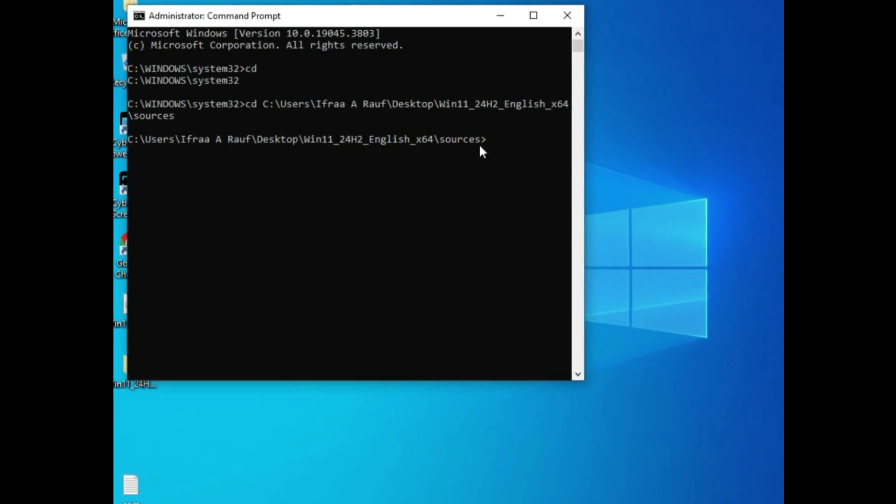
type("set")
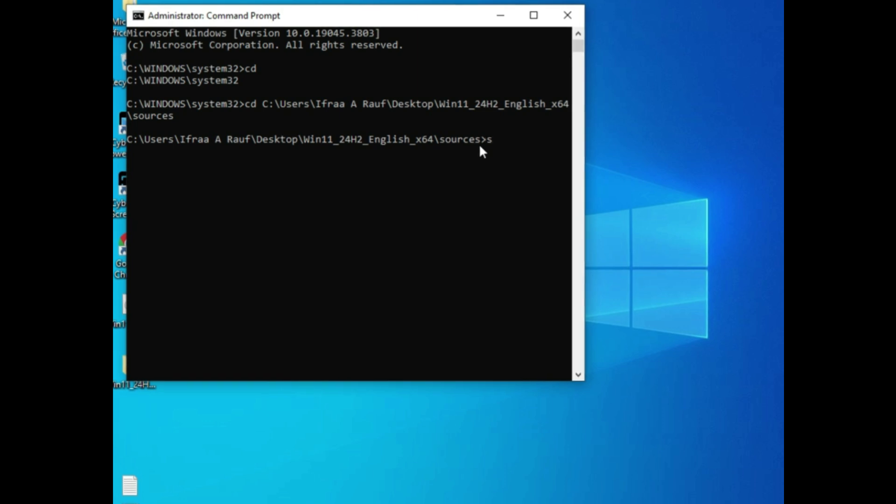
type("up")
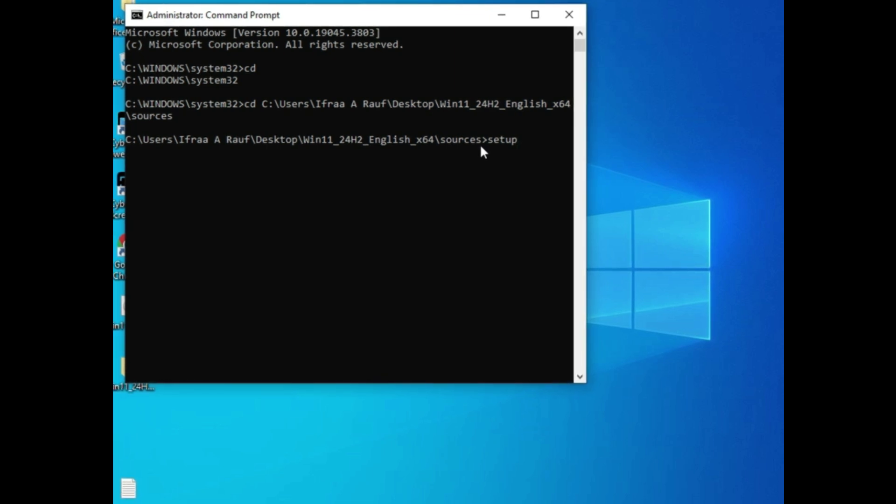
type("prep")
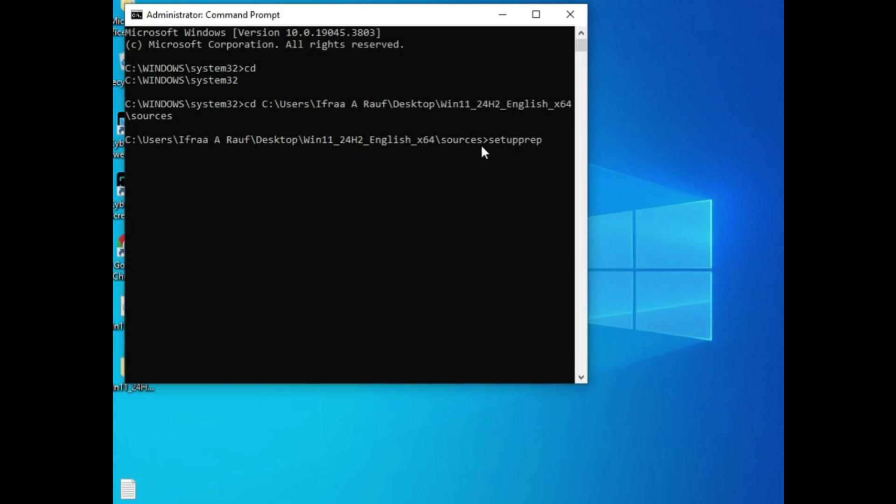
type(".exe")
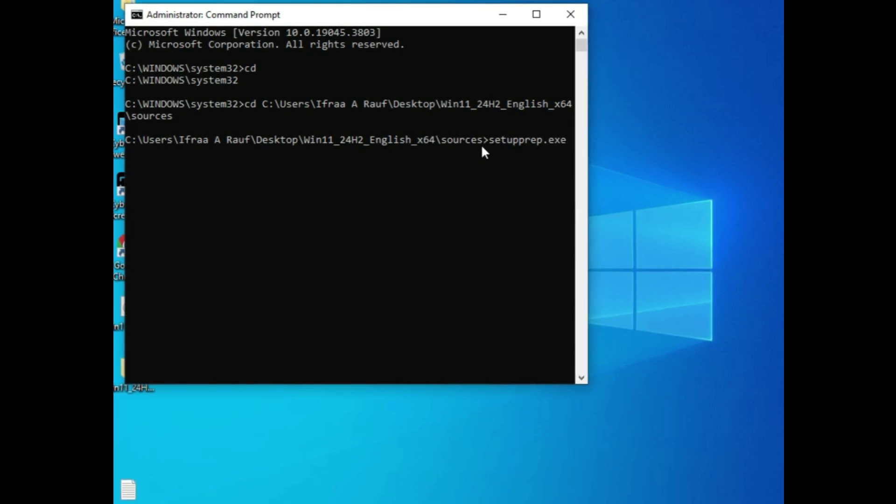
left_click_drag(588, 156, 659, 155)
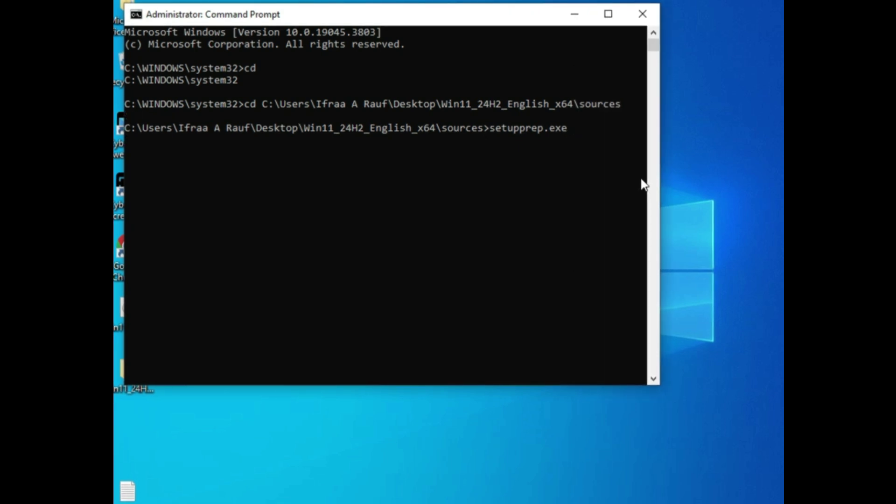
type("/e")
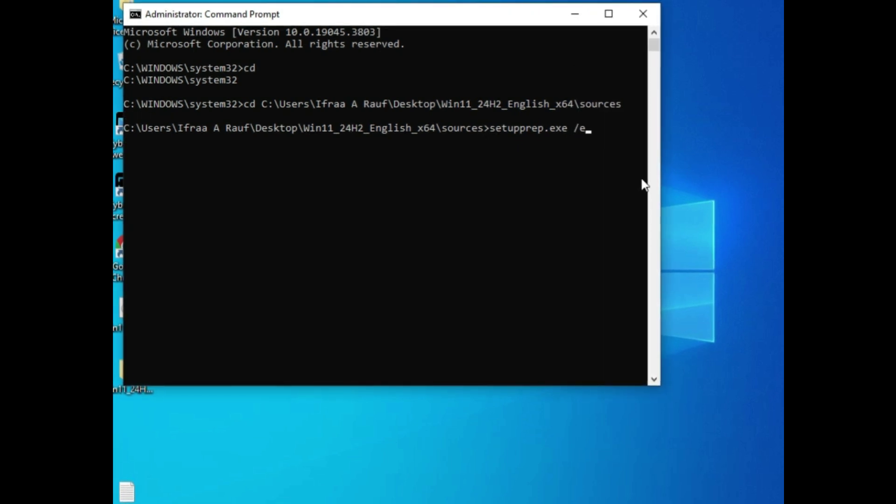
key("BackSpace")
type("produ")
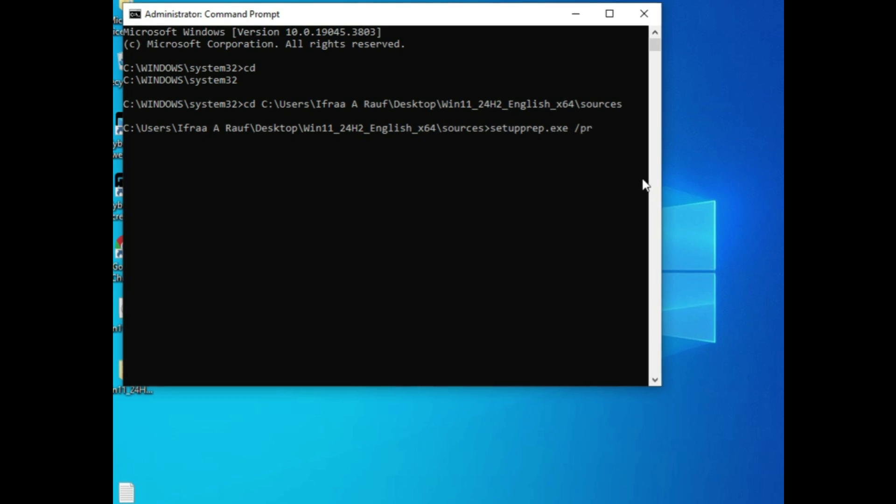
type("ct")
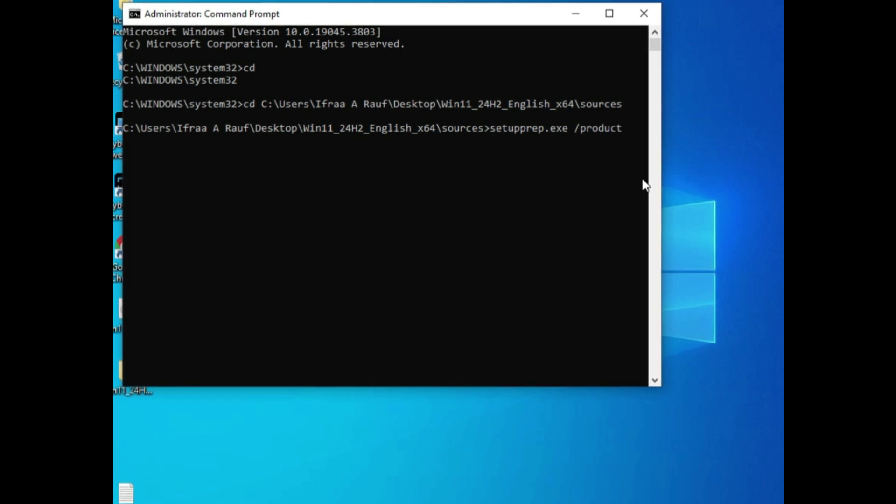
left_click_drag(662, 147, 716, 173)
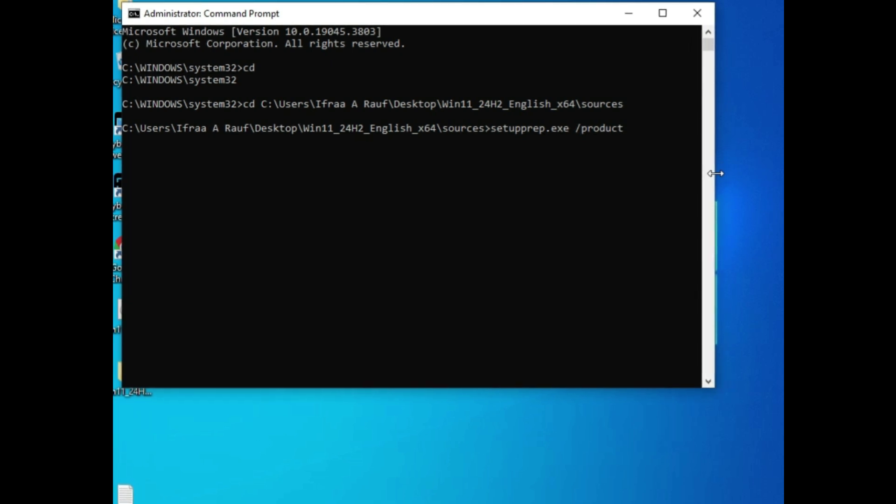
type("server")
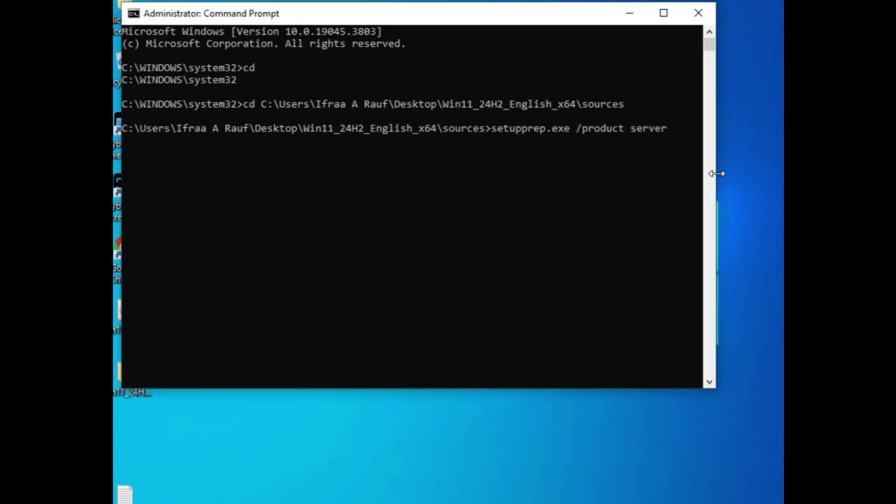
key("Return")
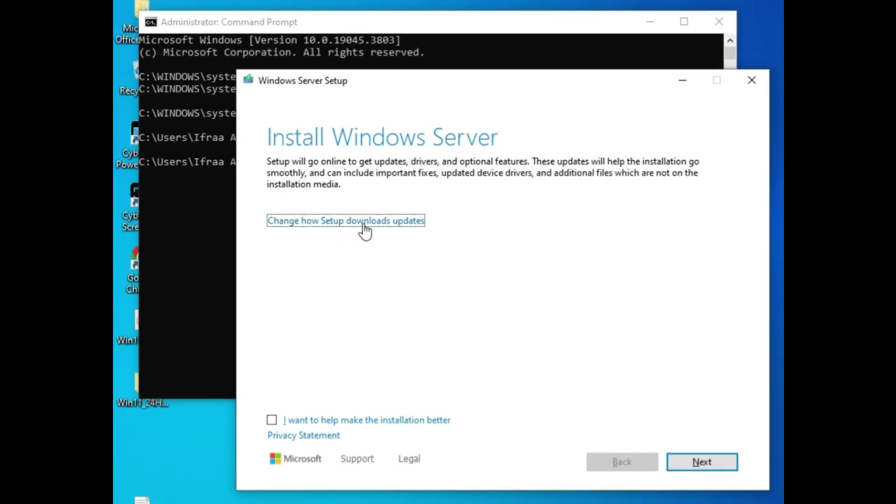
Step: Set Setup not to download updates now and continue
left_click(348, 214)
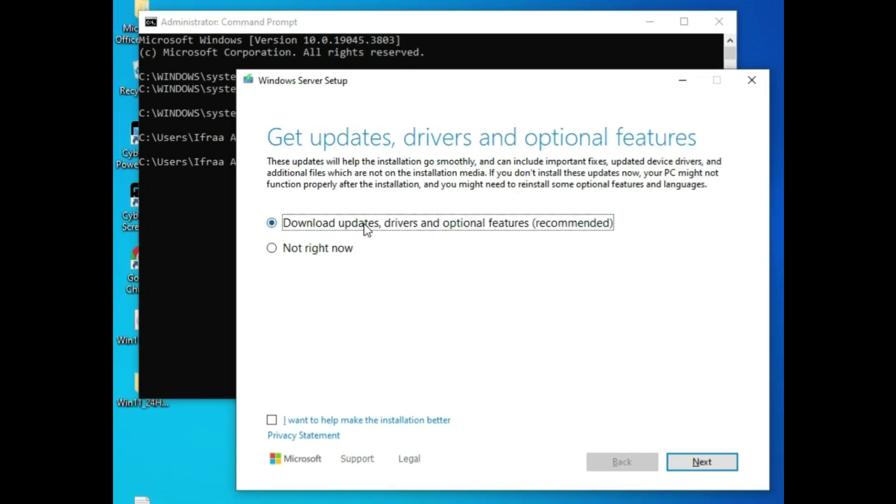
left_click(271, 251)
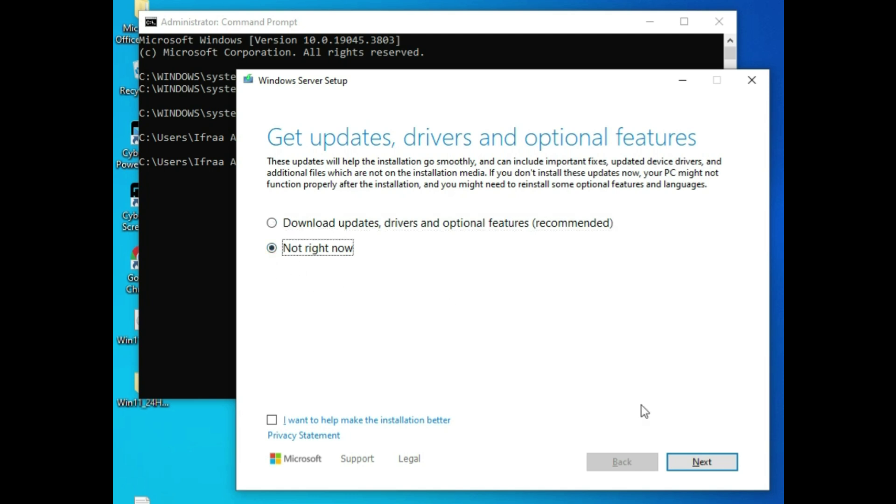
left_click(702, 462)
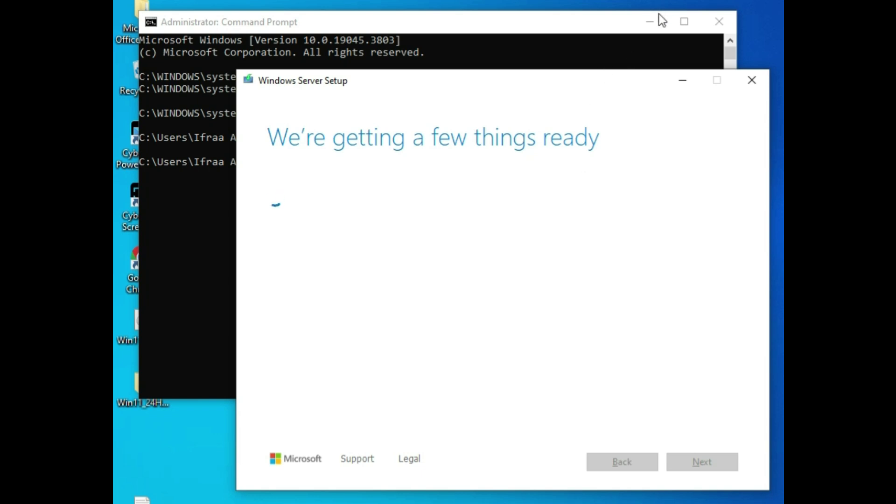
Step: Read through and accept the license terms
left_click(650, 24)
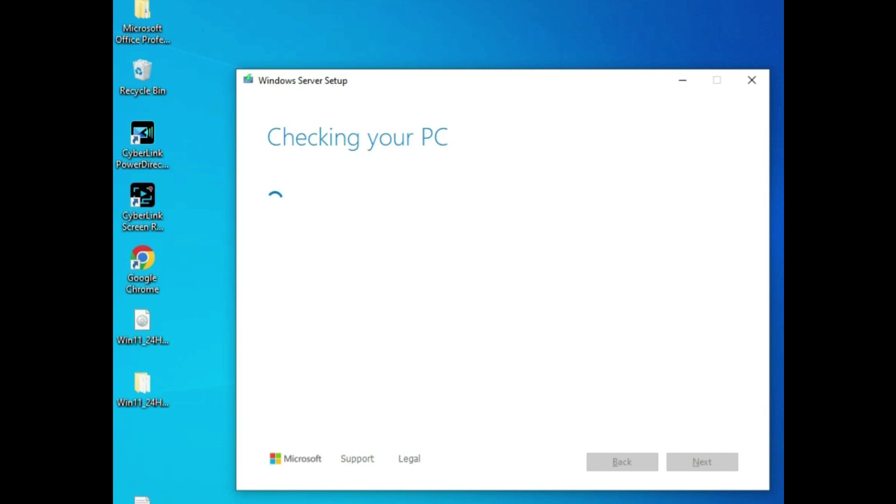
scroll(600, 245, "down", 10)
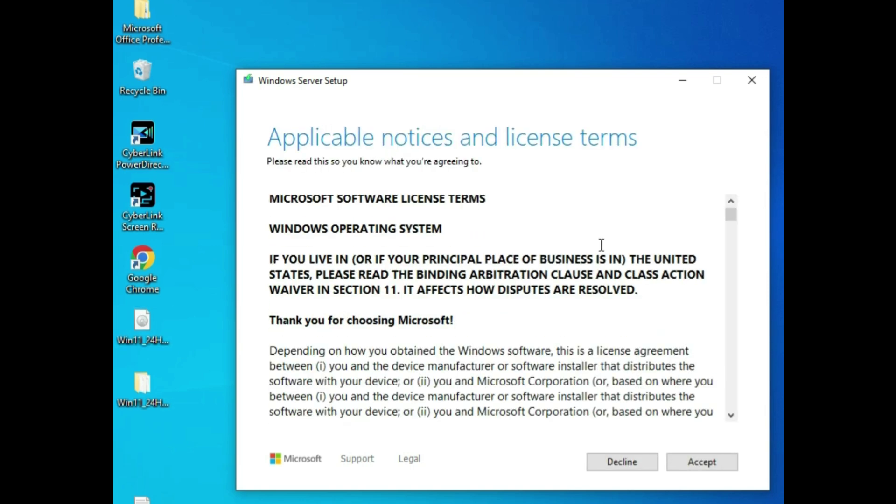
left_click(701, 462)
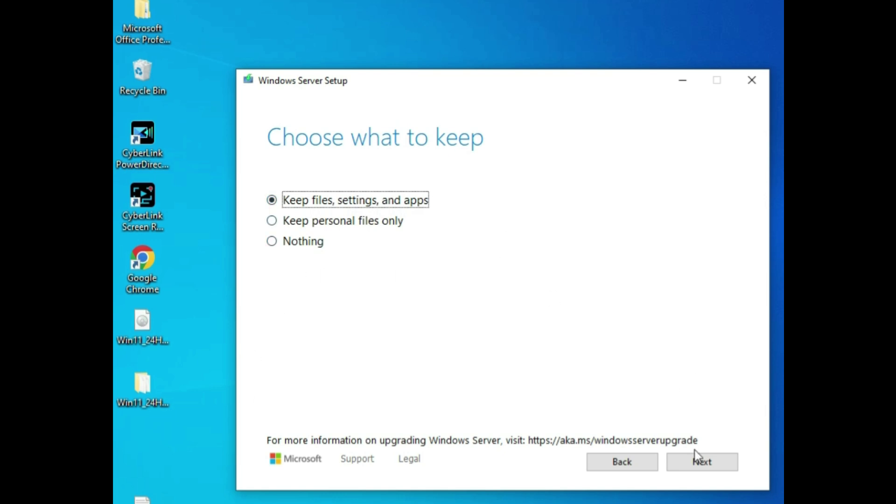
Step: Keep files, settings, and apps, then install Windows 11 Home Single Language
left_click(702, 463)
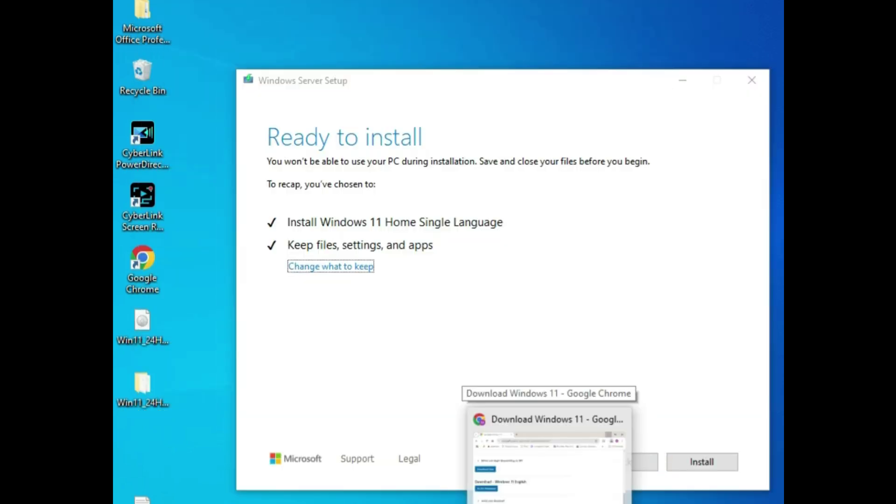
mouse_move(653, 433)
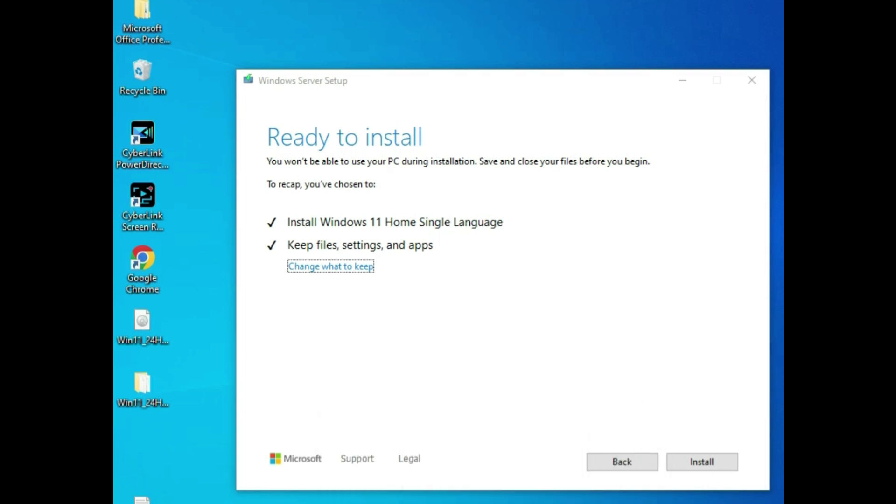
left_click(714, 467)
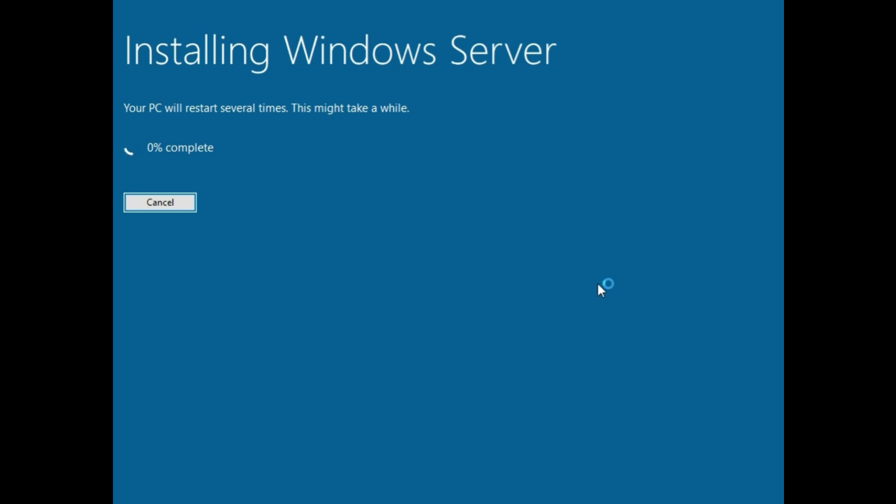
Step: Stop the screen recording from its tray icon while the upgrade installs
key("super")
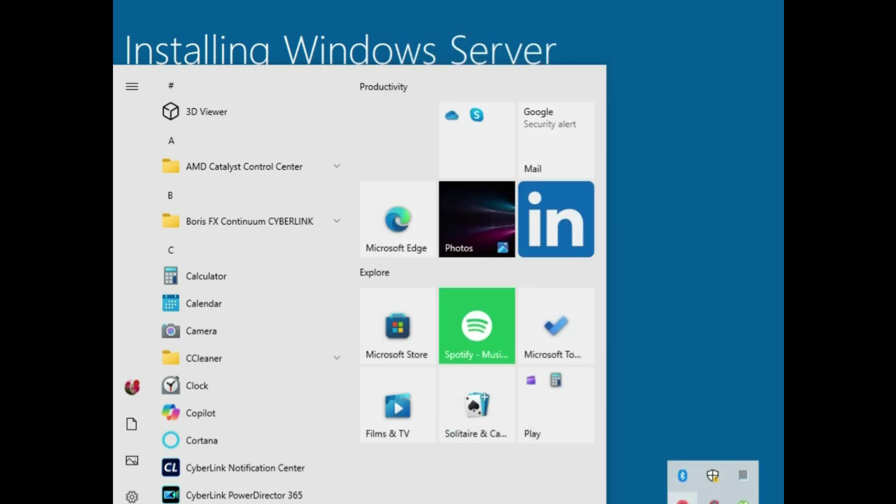
right_click(682, 500)
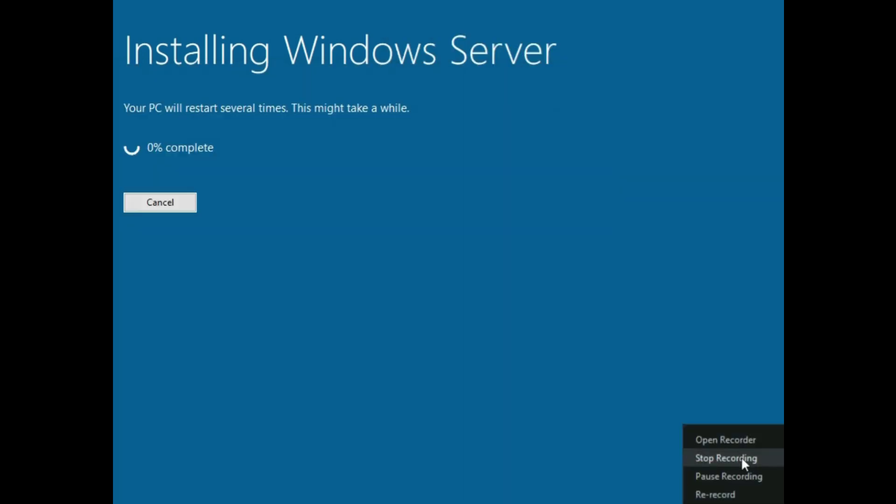
left_click(742, 458)
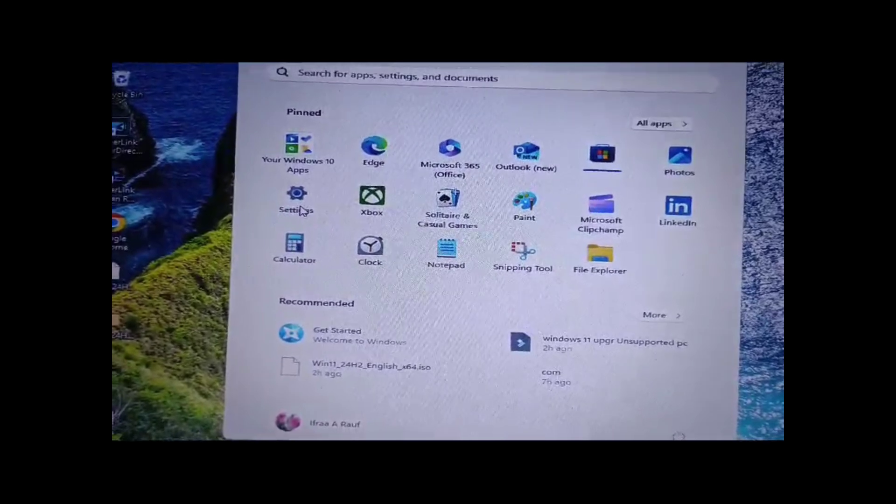
Step: Launch Settings from its pinned tile in the Windows 11 Start menu
left_click(301, 209)
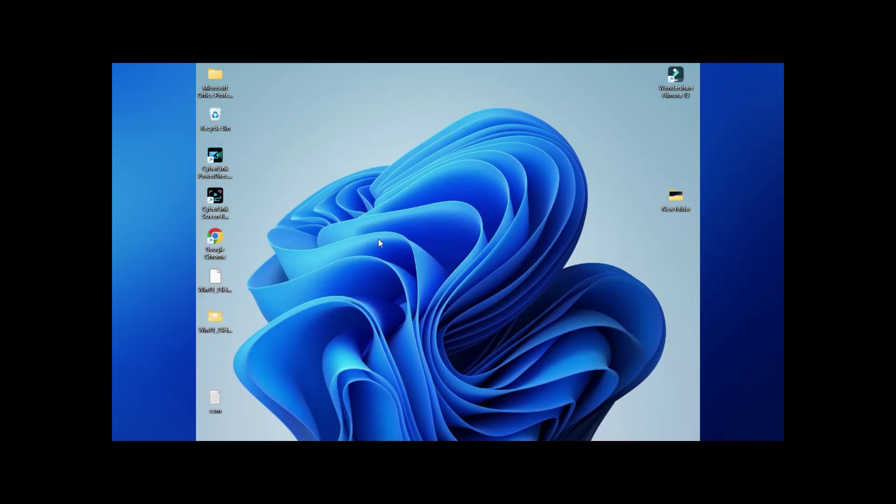
Step: Go through Accounts and System to Activation, confirm Active status, then close Settings
mouse_move(446, 440)
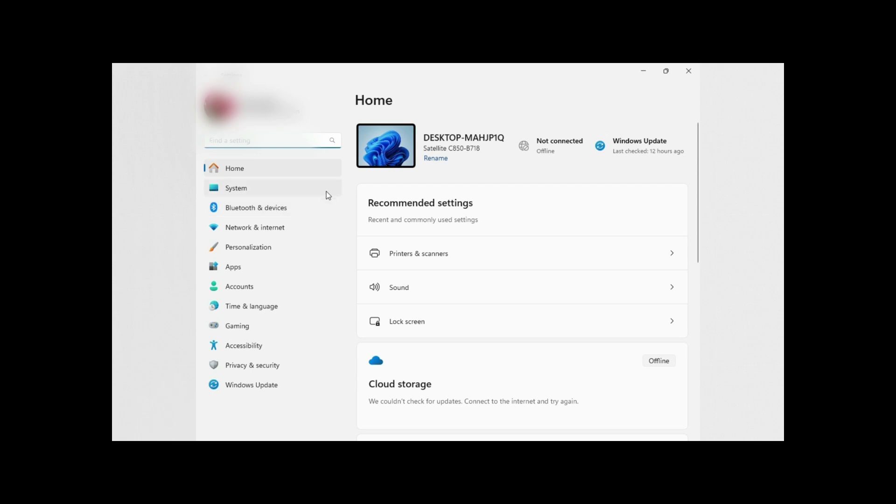
scroll(445, 244, "down", 3)
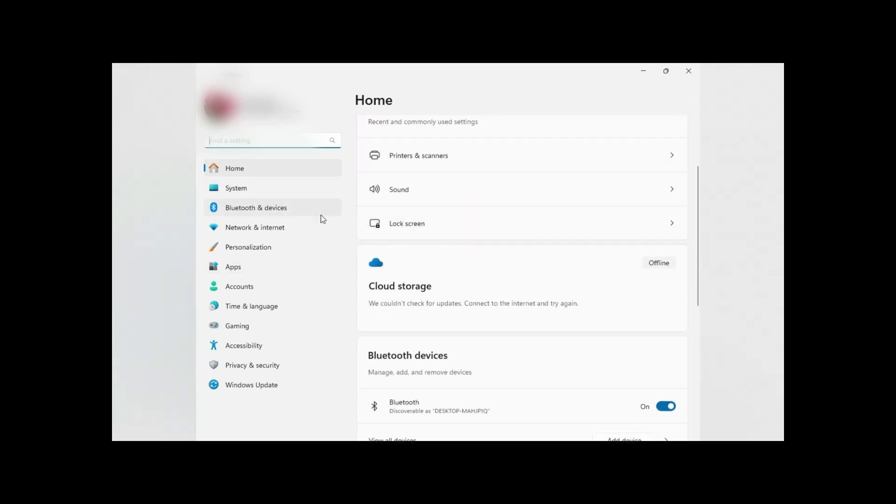
left_click(239, 286)
scroll(479, 235, "down", 5)
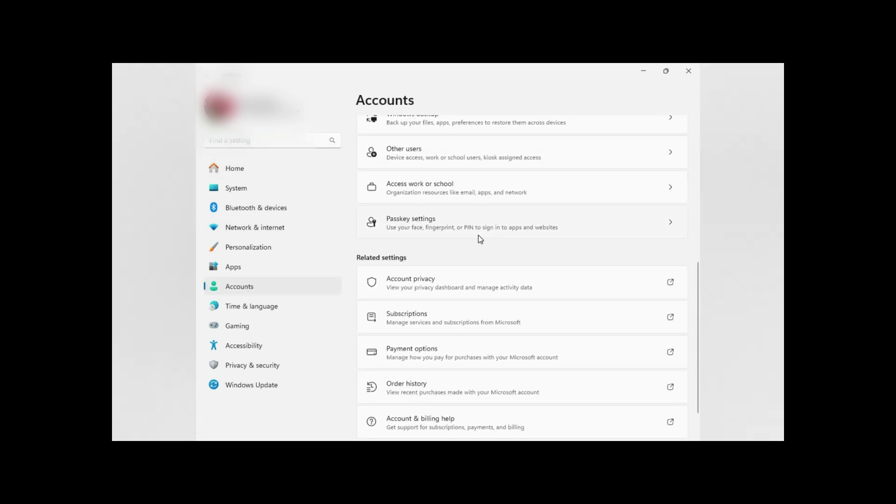
scroll(478, 236, "up", 5)
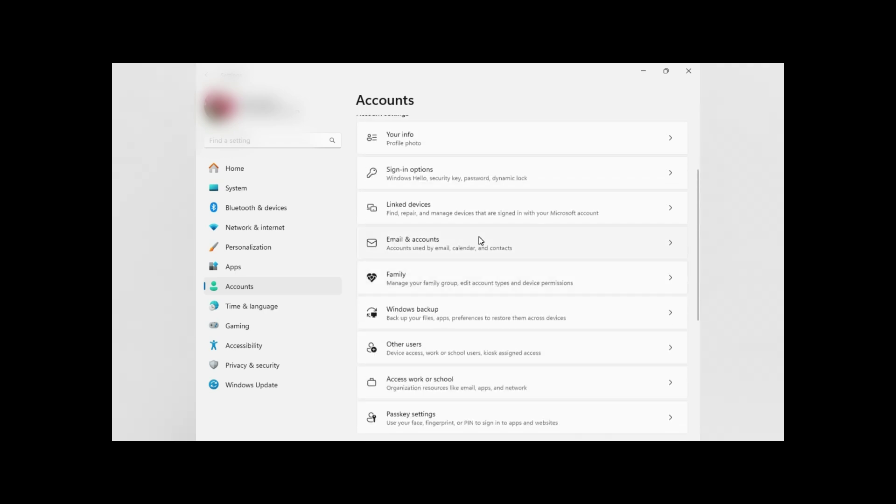
left_click(237, 189)
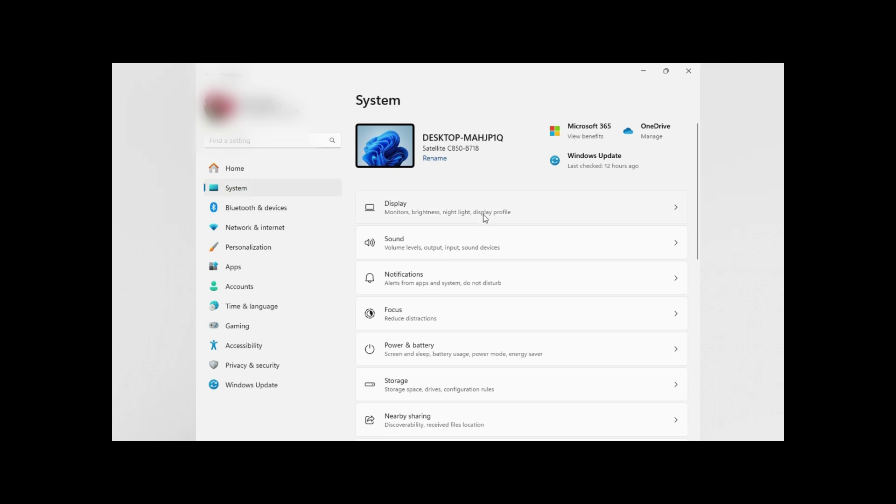
scroll(483, 214, "down", 3)
scroll(483, 214, "down", 2)
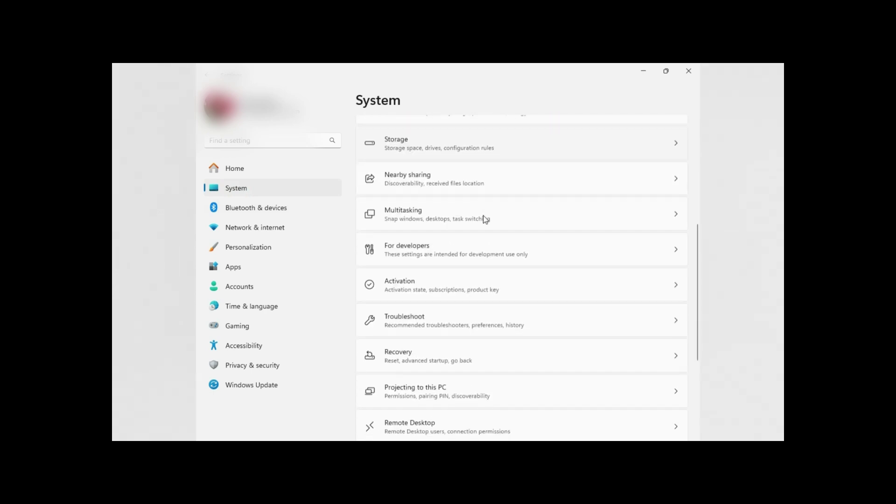
left_click(438, 286)
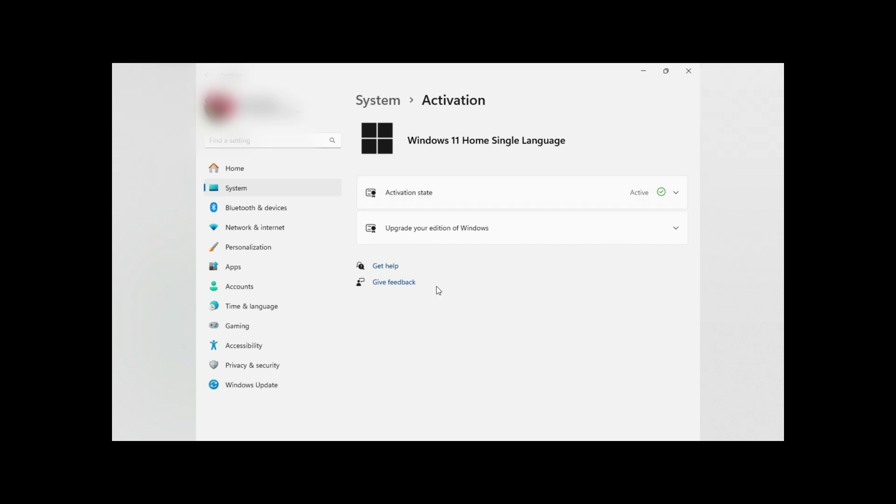
left_click(694, 75)
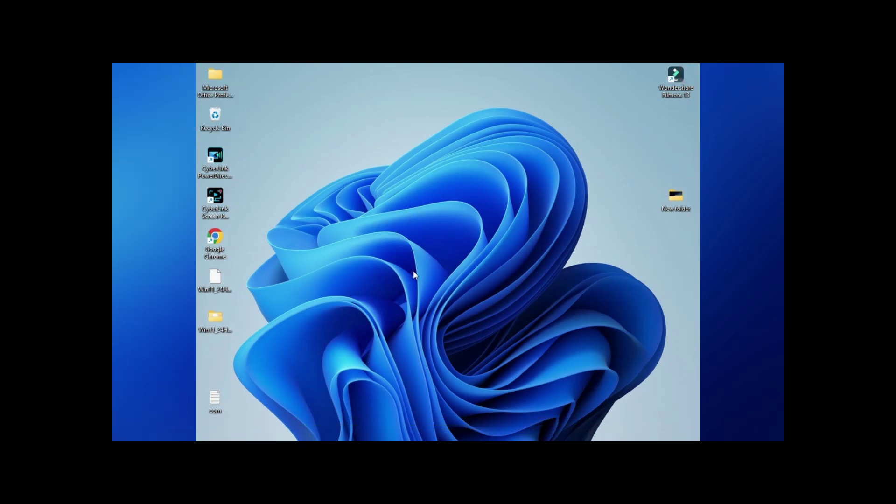
Step: Open This PC's Properties in a new File Explorer window to view the About page
key("super+e")
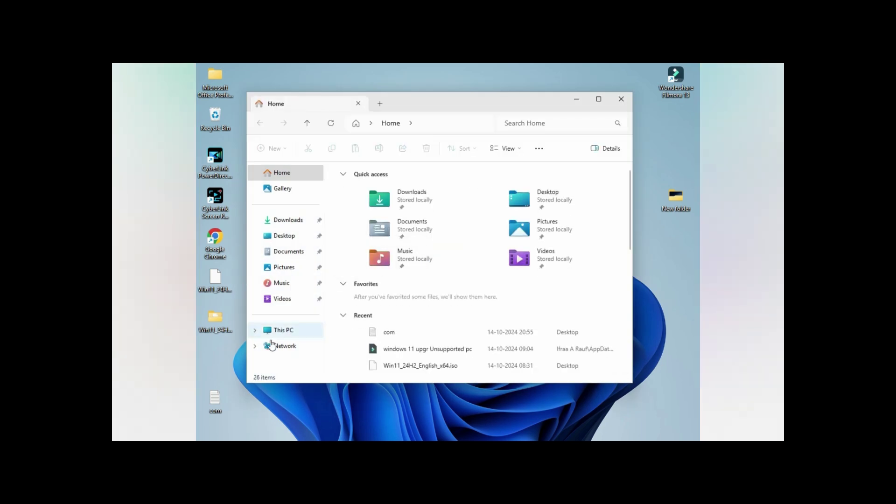
right_click(286, 331)
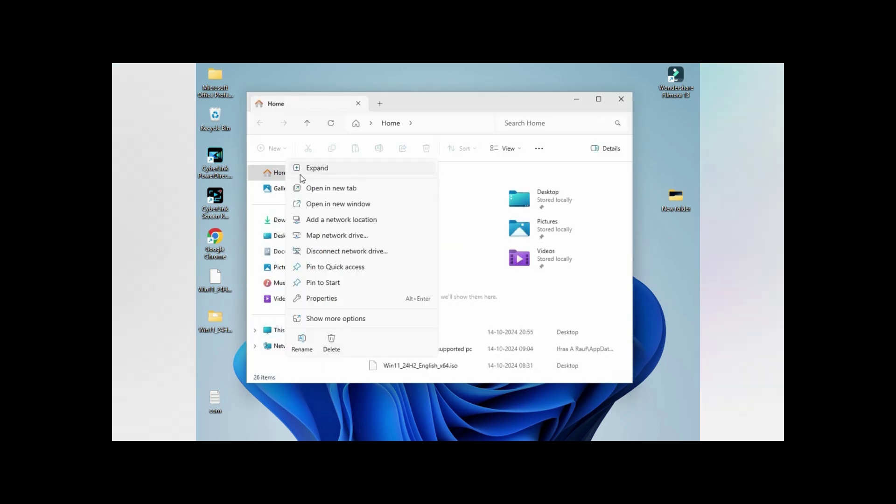
left_click(321, 298)
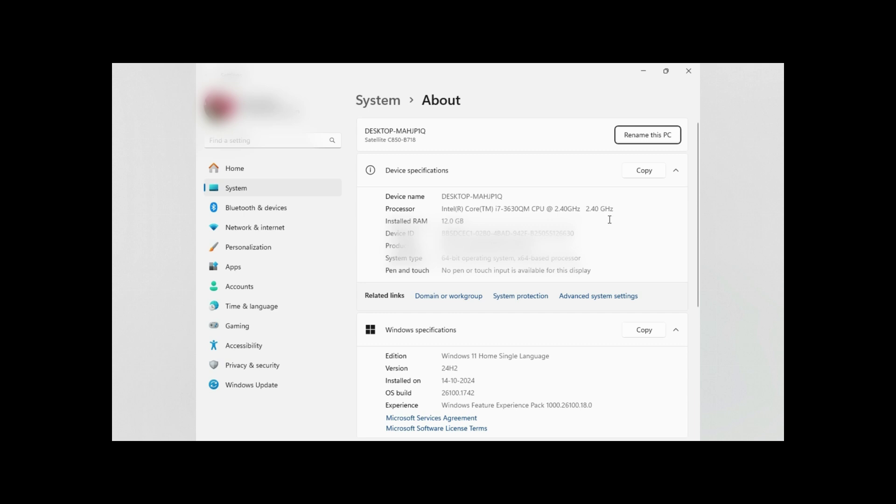
left_click_drag(554, 210, 622, 206)
left_click(645, 218)
scroll(482, 306, "down", 3)
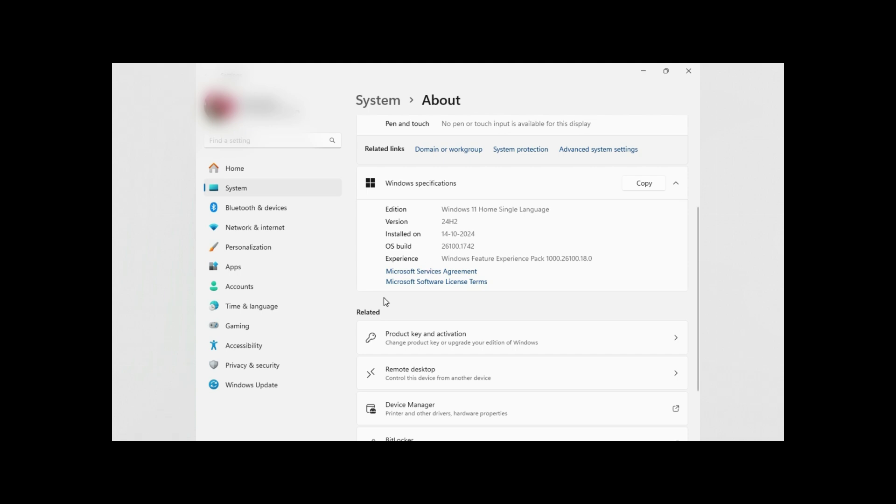
left_click(441, 235)
scroll(516, 236, "down", 3)
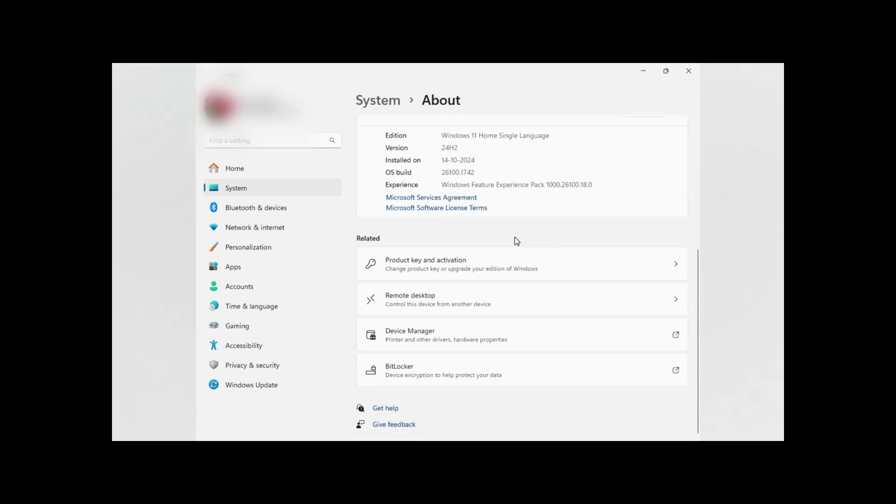
scroll(517, 241, "up", 9)
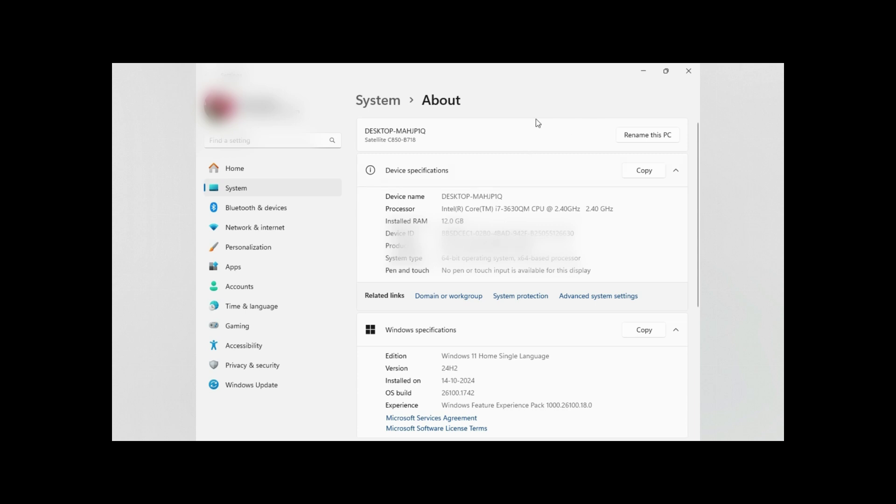
Step: Close the Settings About page and File Explorer, then show the taskbar's hidden background-app icons
left_click(689, 75)
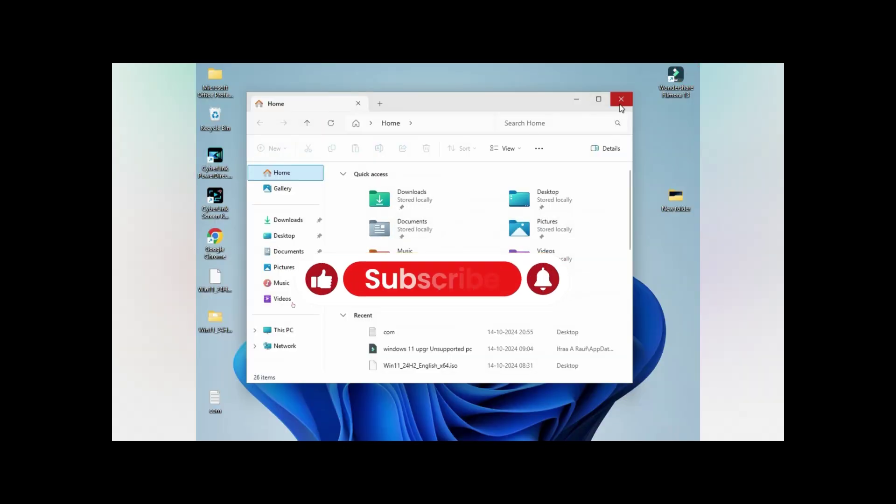
left_click(621, 102)
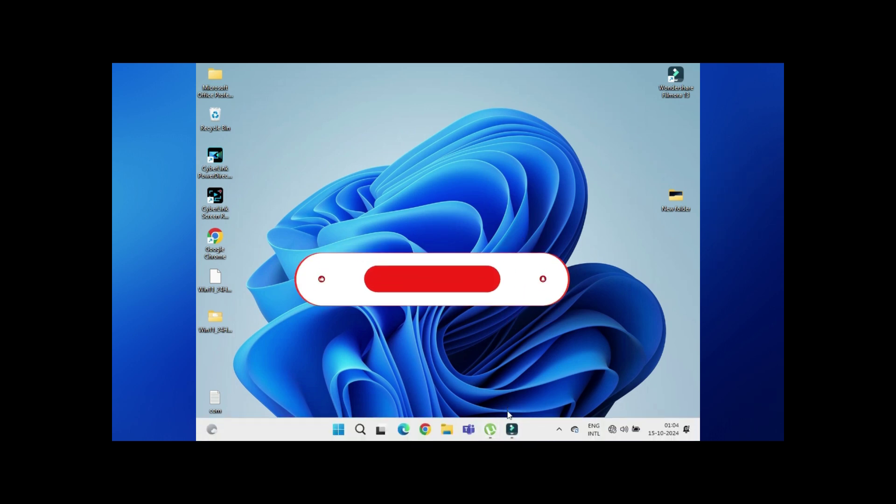
mouse_move(512, 422)
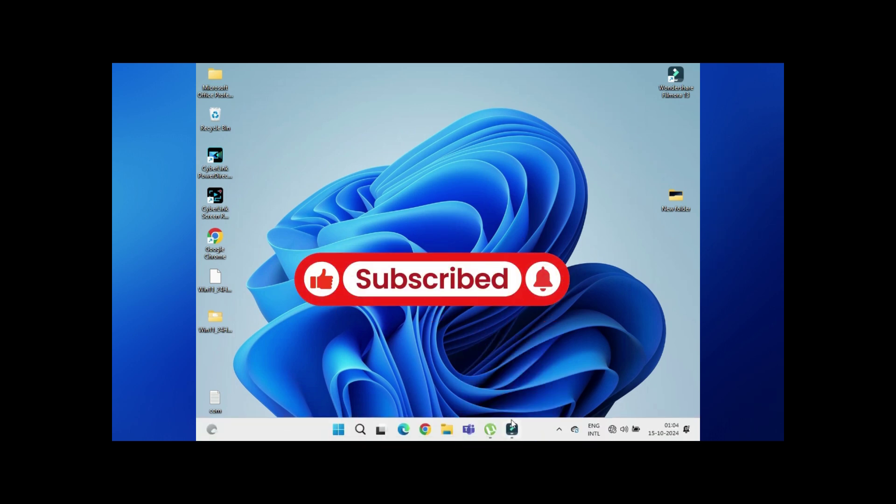
left_click(560, 430)
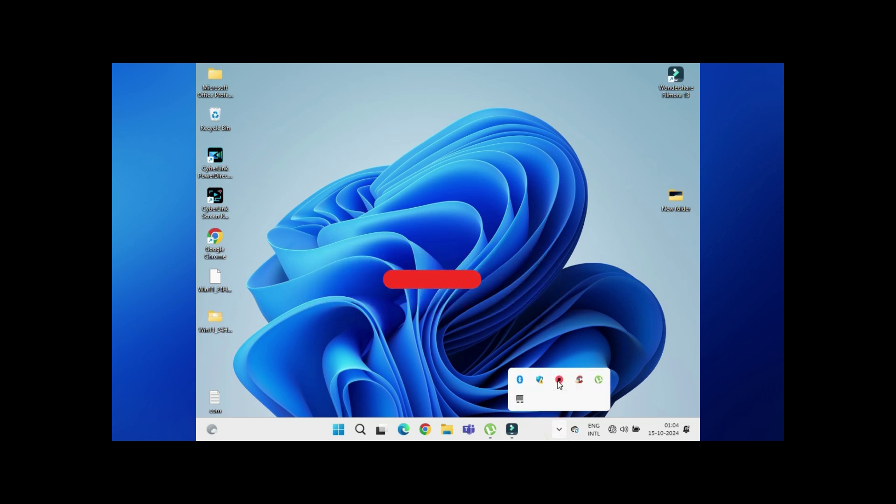